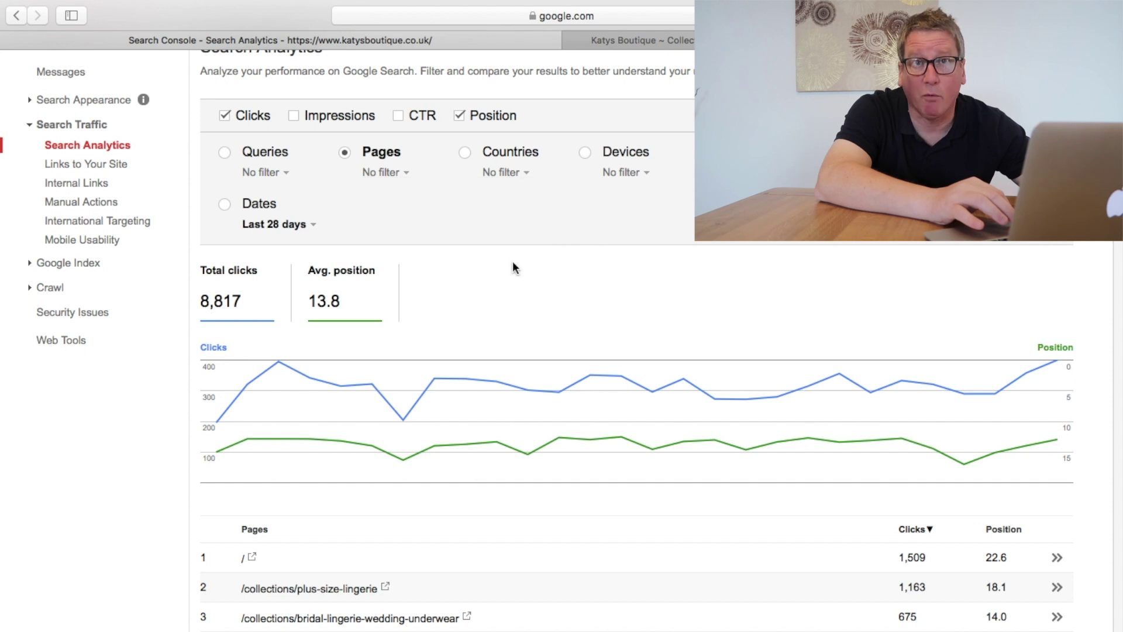
Filter the pages report to /collections/bridal-lingerie-wedding-underwear and break the results down by queries.
{"action": "scroll", "coordinate": [516, 316], "scroll_direction": "down", "scroll_amount": 5}
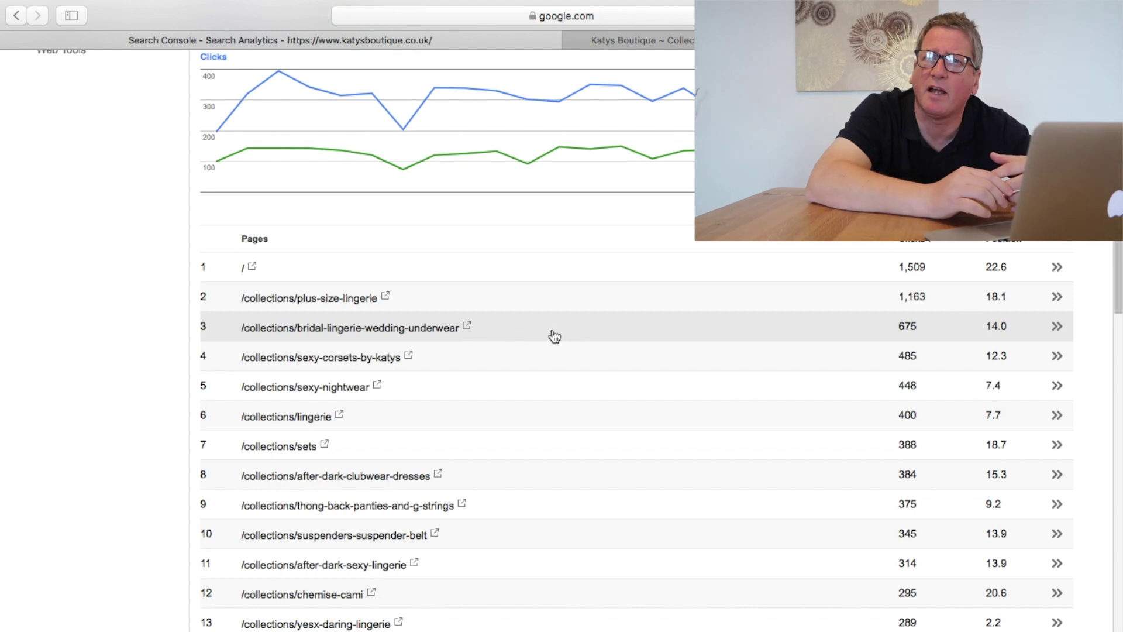
{"action": "left_click", "coordinate": [412, 328]}
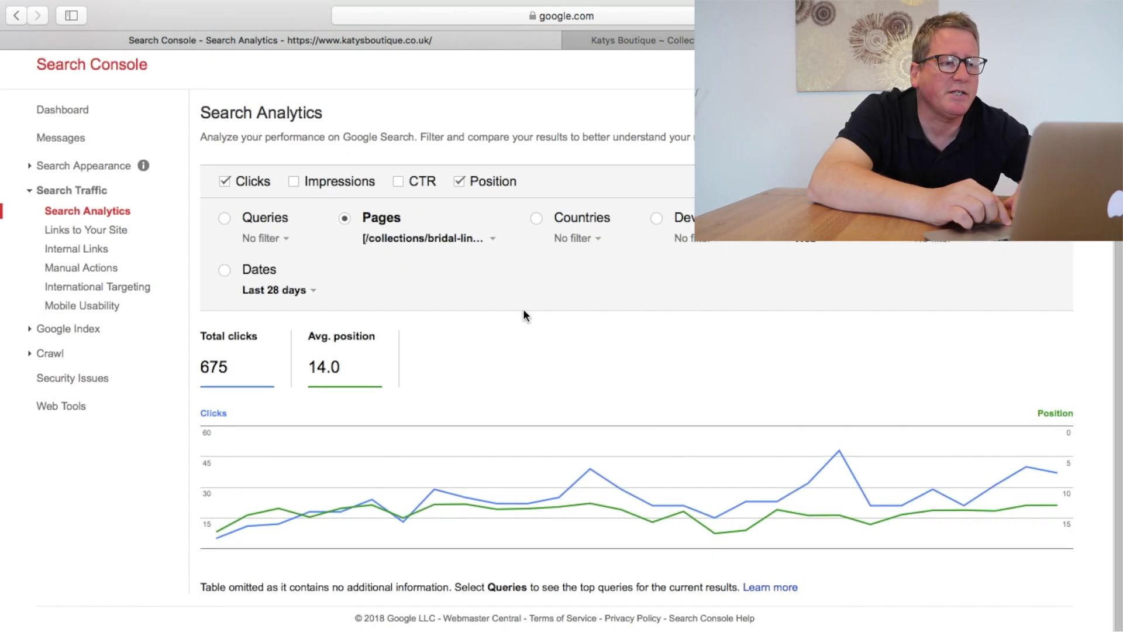
{"action": "scroll", "coordinate": [444, 282], "scroll_direction": "up", "scroll_amount": 1}
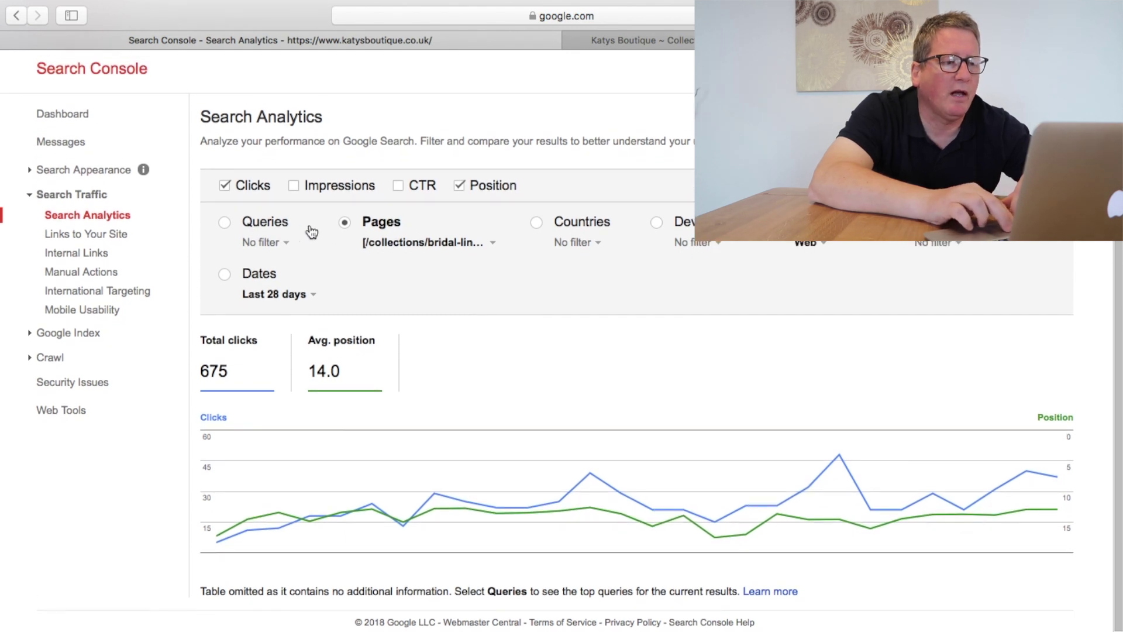
{"action": "left_click", "coordinate": [221, 225]}
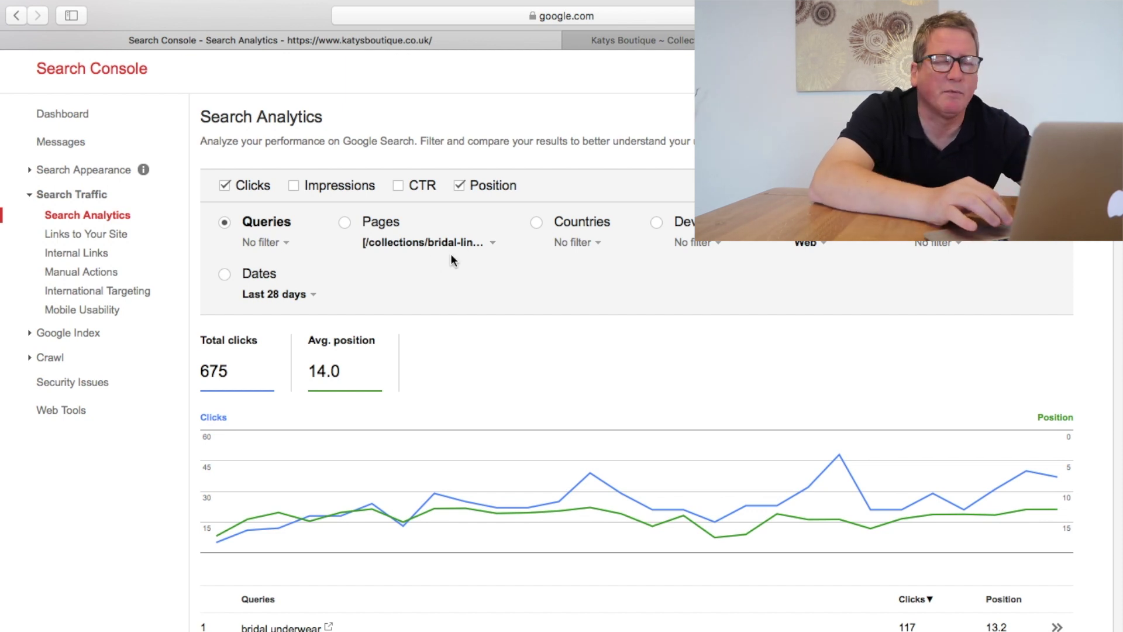
Reset the query filter to top queries and review the bridal page's search queries with their clicks and positions.
{"action": "left_click", "coordinate": [286, 246]}
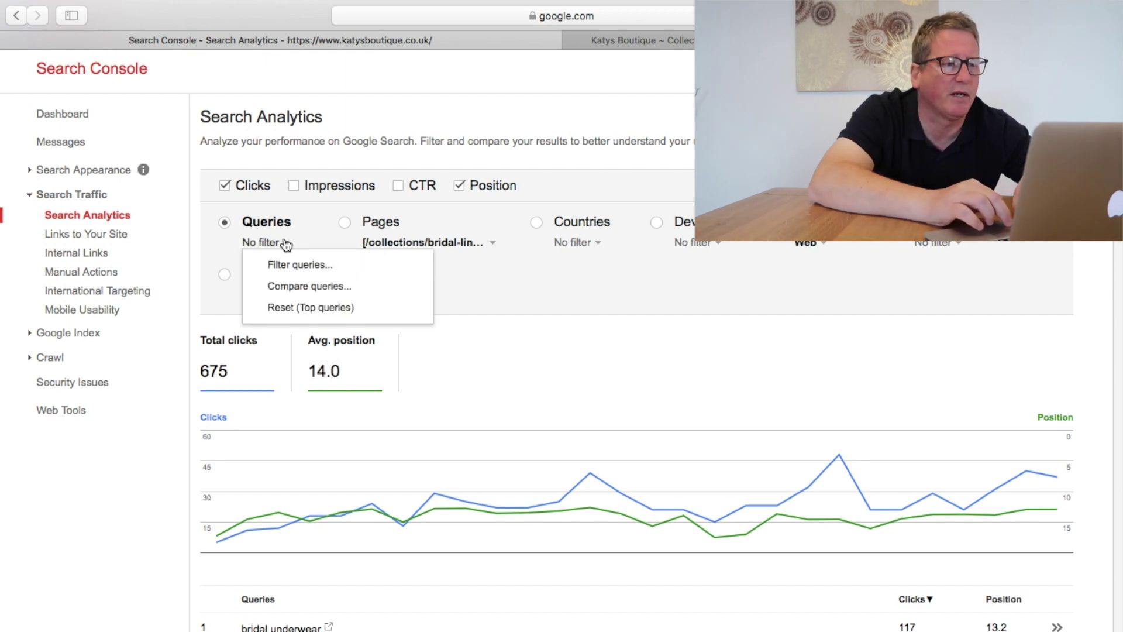
{"action": "left_click", "coordinate": [307, 310]}
{"action": "scroll", "coordinate": [433, 305], "scroll_direction": "down", "scroll_amount": 5}
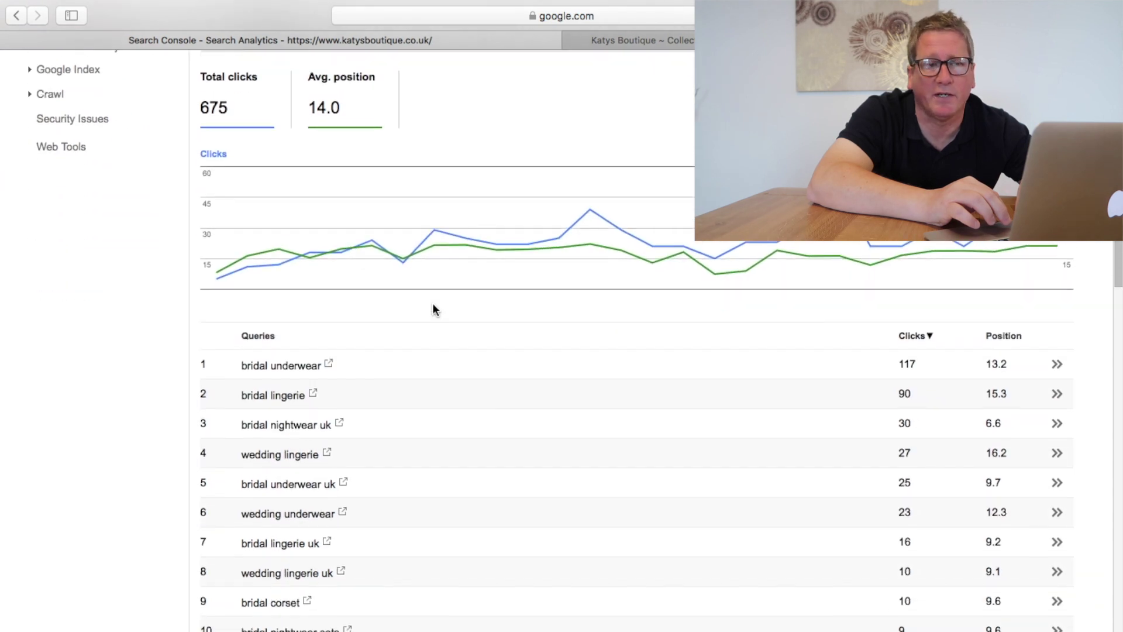
{"action": "scroll", "coordinate": [433, 309], "scroll_direction": "down", "scroll_amount": 3}
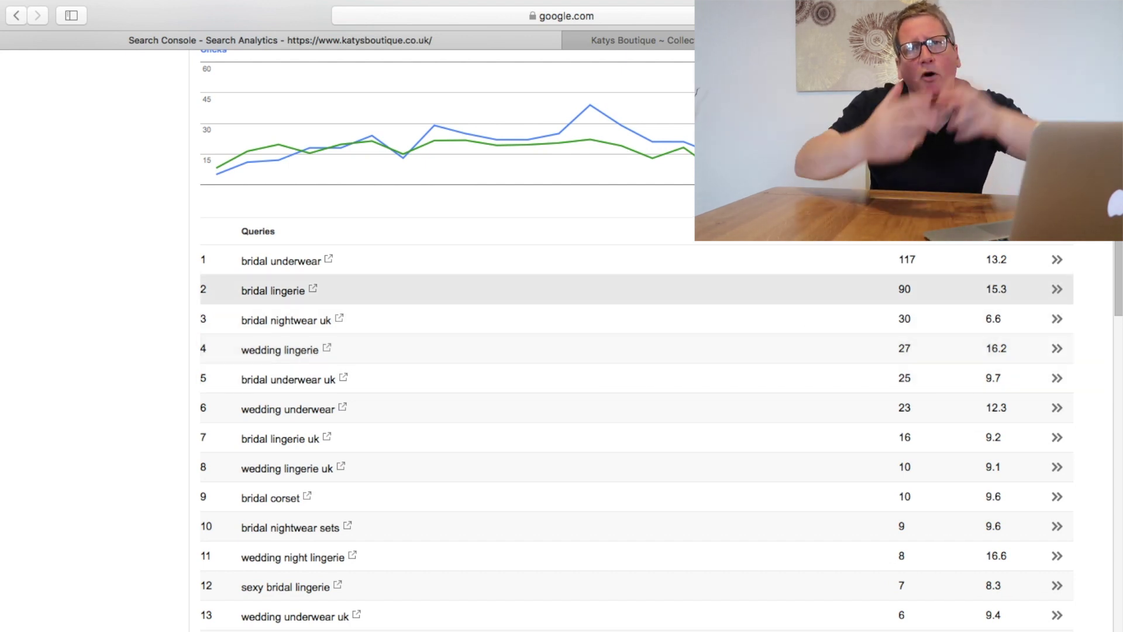
{"action": "scroll", "coordinate": [682, 269], "scroll_direction": "up", "scroll_amount": 5}
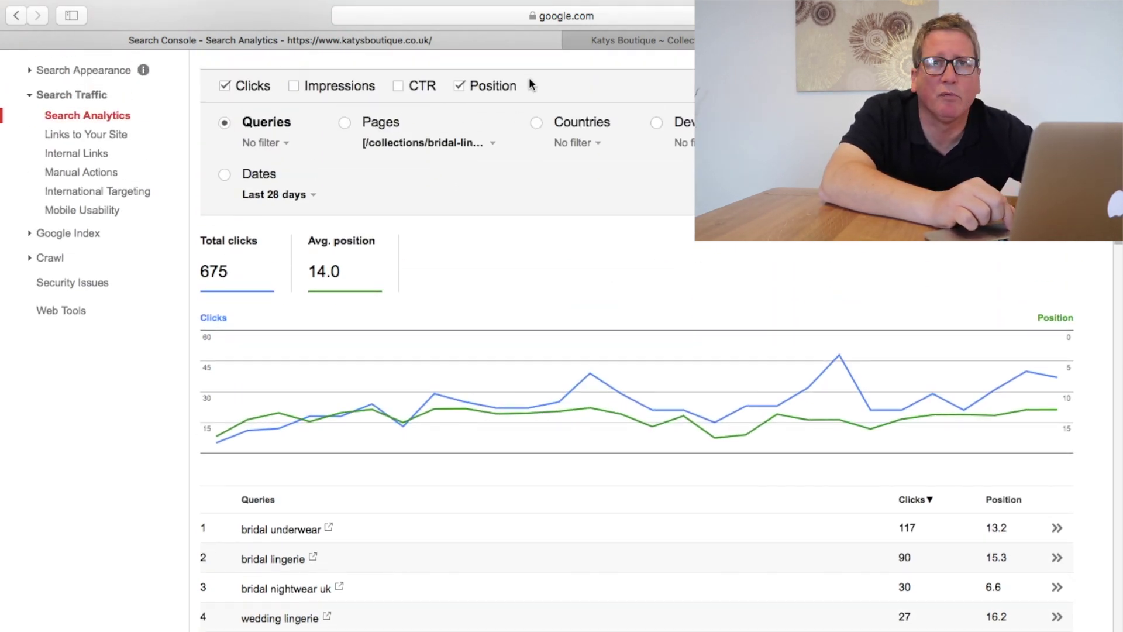
Switch to the Shopify bridal collection and compare its search engine listing preview with the top queries in Search Console.
{"action": "left_click", "coordinate": [642, 40]}
{"action": "scroll", "coordinate": [610, 224], "scroll_direction": "down", "scroll_amount": 10}
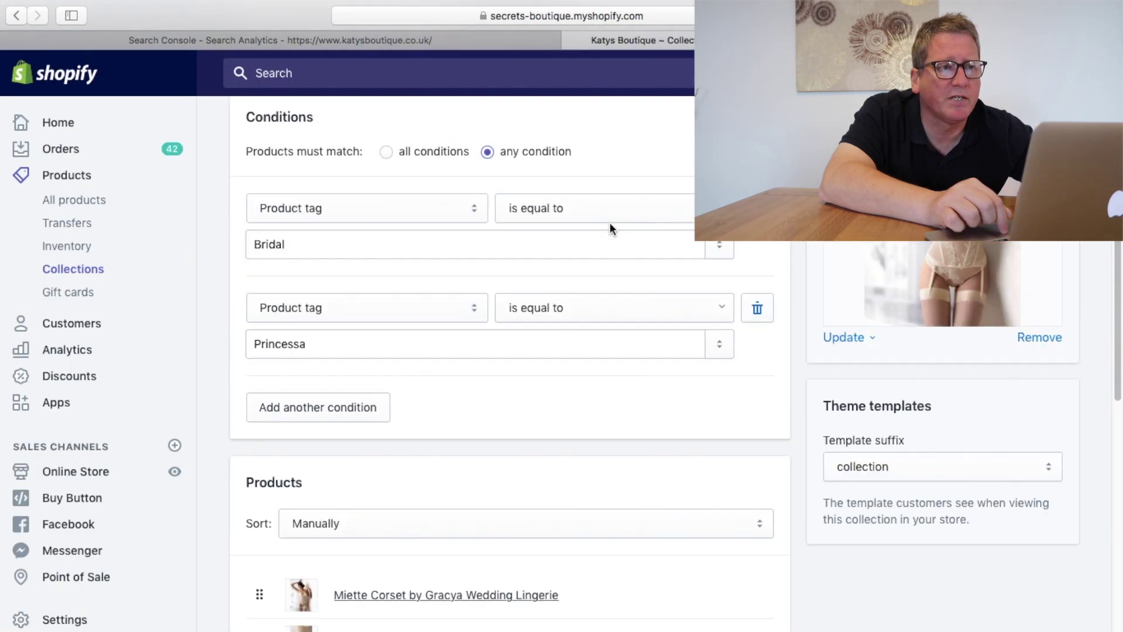
{"action": "scroll", "coordinate": [609, 223], "scroll_direction": "down", "scroll_amount": 5}
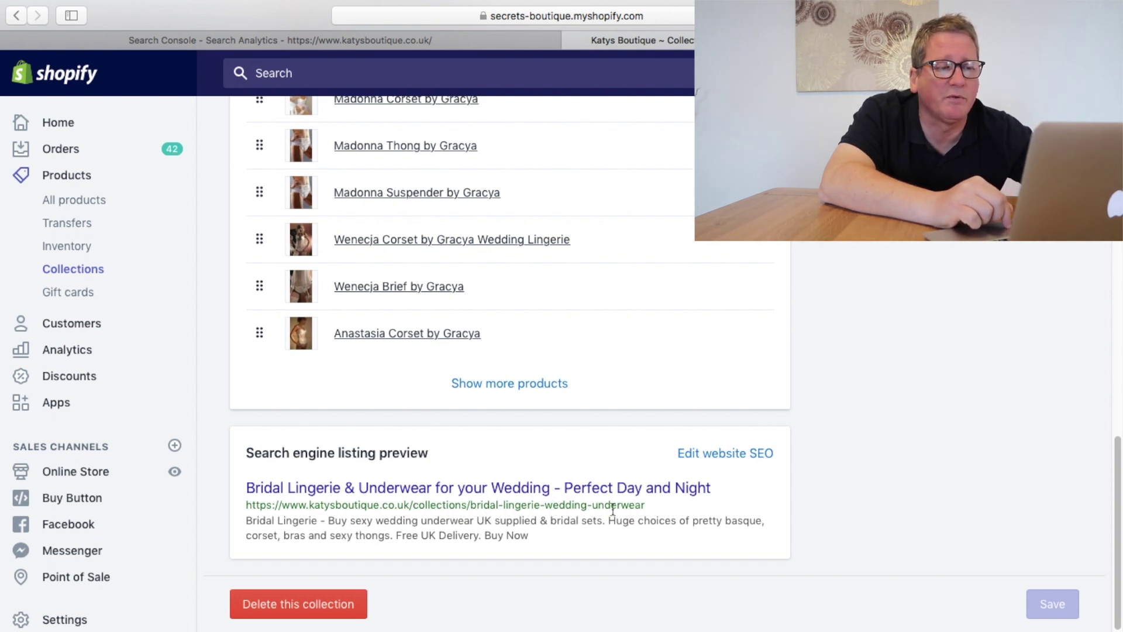
{"action": "left_click", "coordinate": [476, 39]}
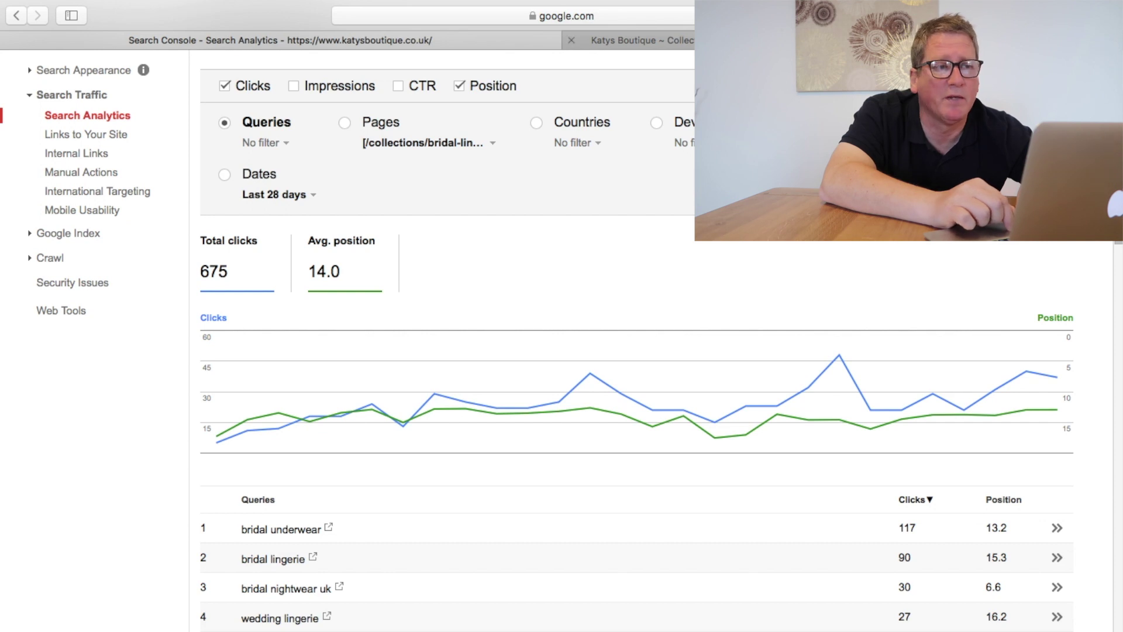
{"action": "key", "text": "ctrl+Tab"}
{"action": "scroll", "coordinate": [632, 245], "scroll_direction": "up", "scroll_amount": 3}
{"action": "scroll", "coordinate": [632, 245], "scroll_direction": "down", "scroll_amount": 4}
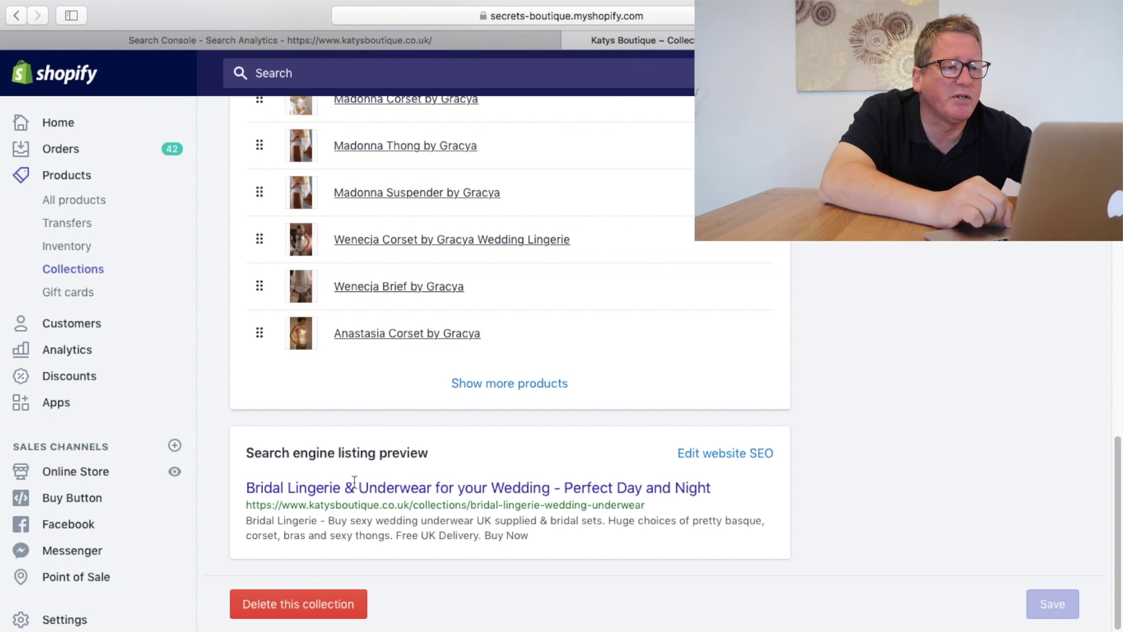
{"action": "left_click", "coordinate": [419, 39]}
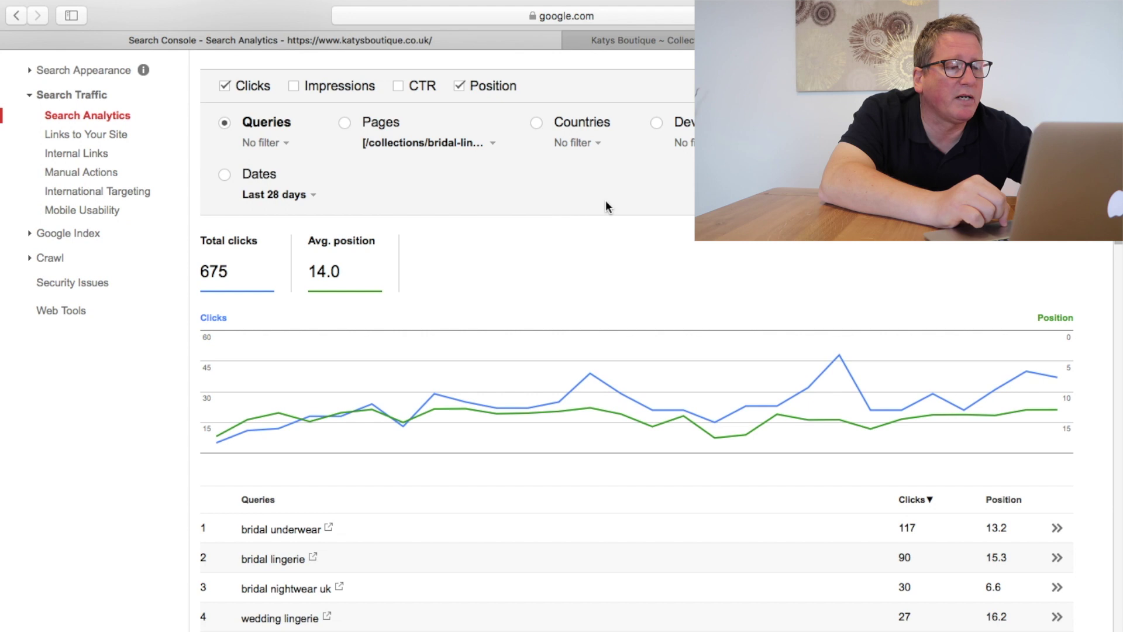
Take a closer look at the title and description in Shopify's search engine listing preview, and recheck the Search Console query list.
{"action": "mouse_move", "coordinate": [696, 7]}
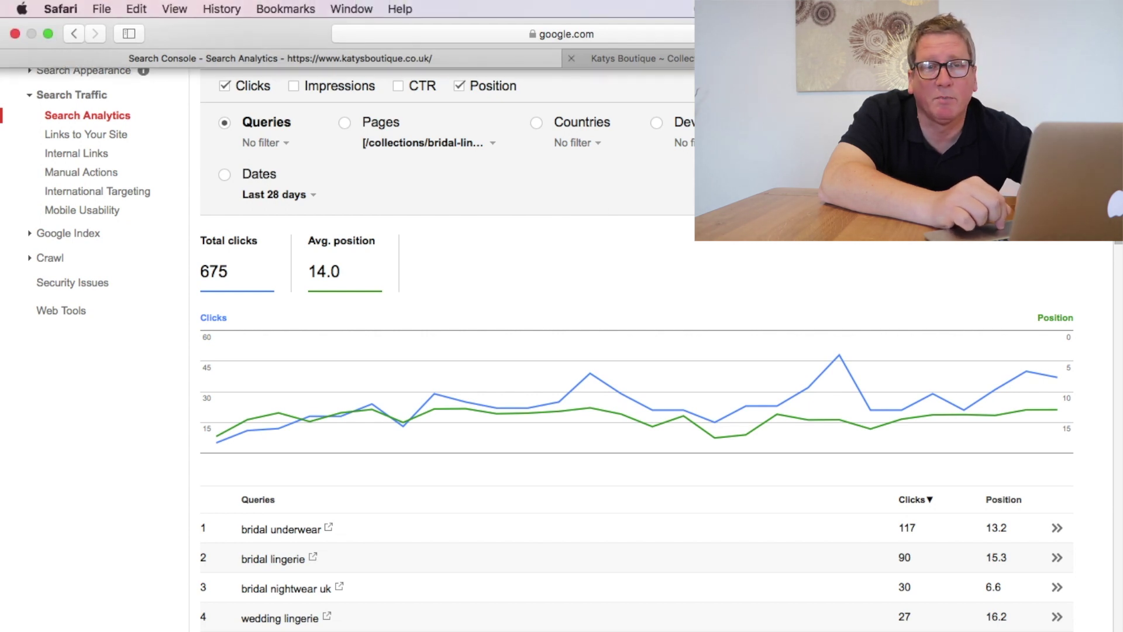
{"action": "key", "text": "ctrl+Tab"}
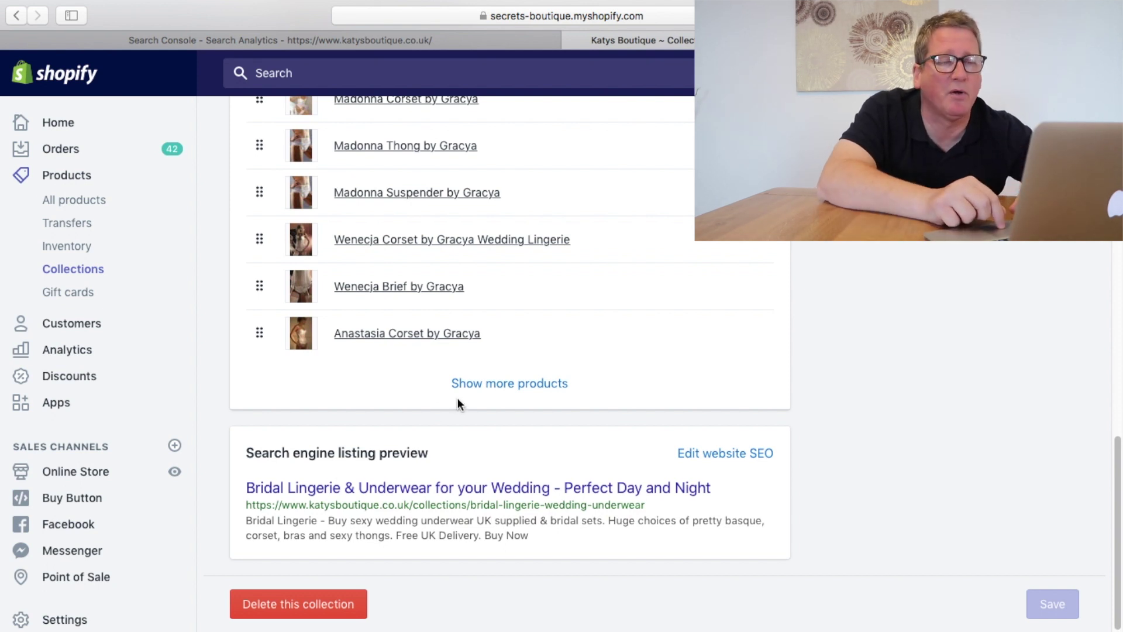
{"action": "scroll", "coordinate": [372, 480], "scroll_direction": "up", "scroll_amount": 2}
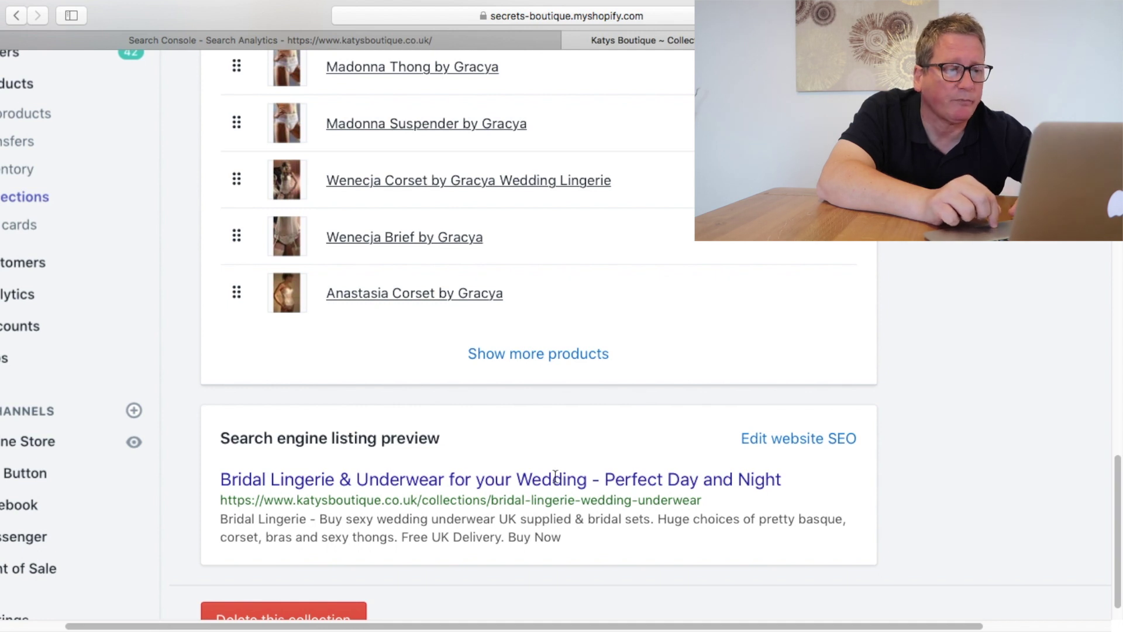
{"action": "scroll", "coordinate": [525, 367], "scroll_direction": "down", "scroll_amount": 2}
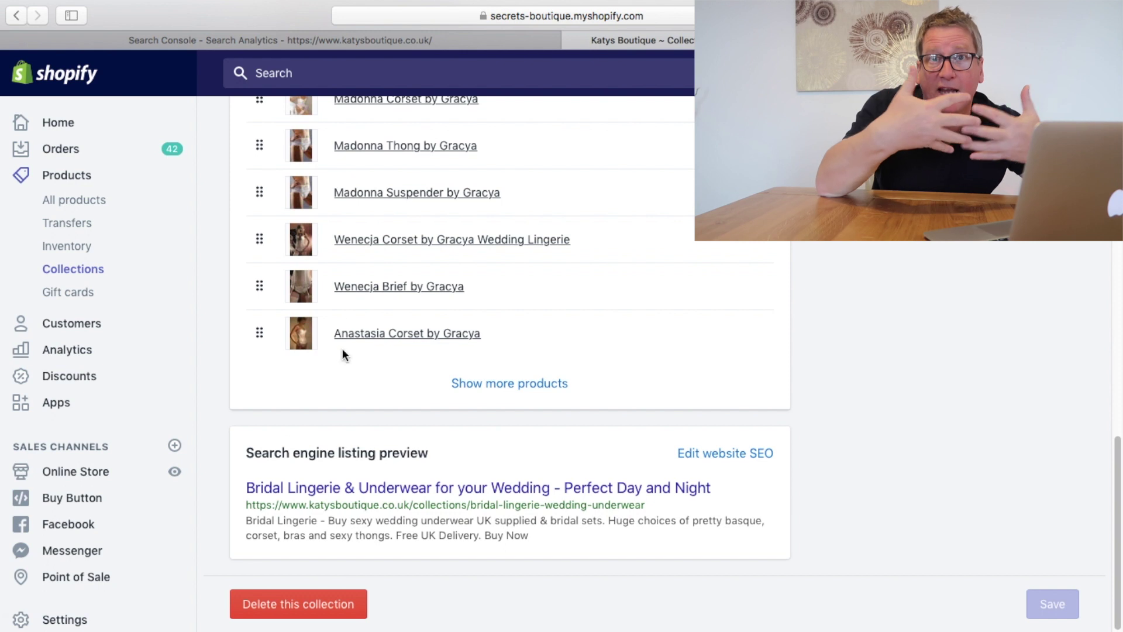
{"action": "left_click", "coordinate": [424, 41]}
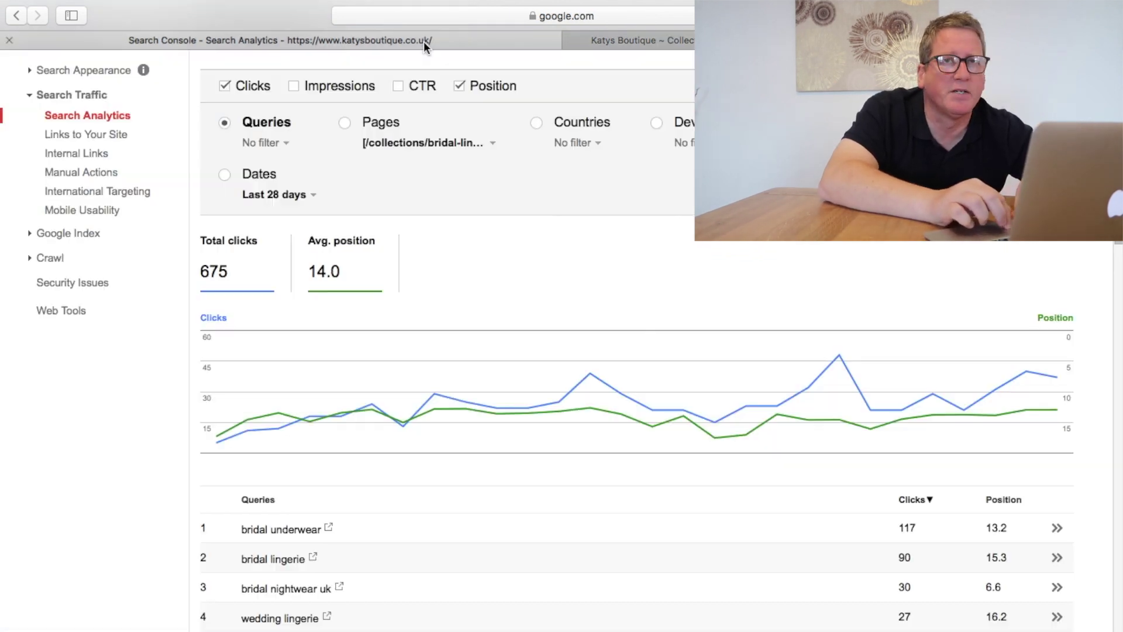
{"action": "scroll", "coordinate": [494, 270], "scroll_direction": "up", "scroll_amount": 2}
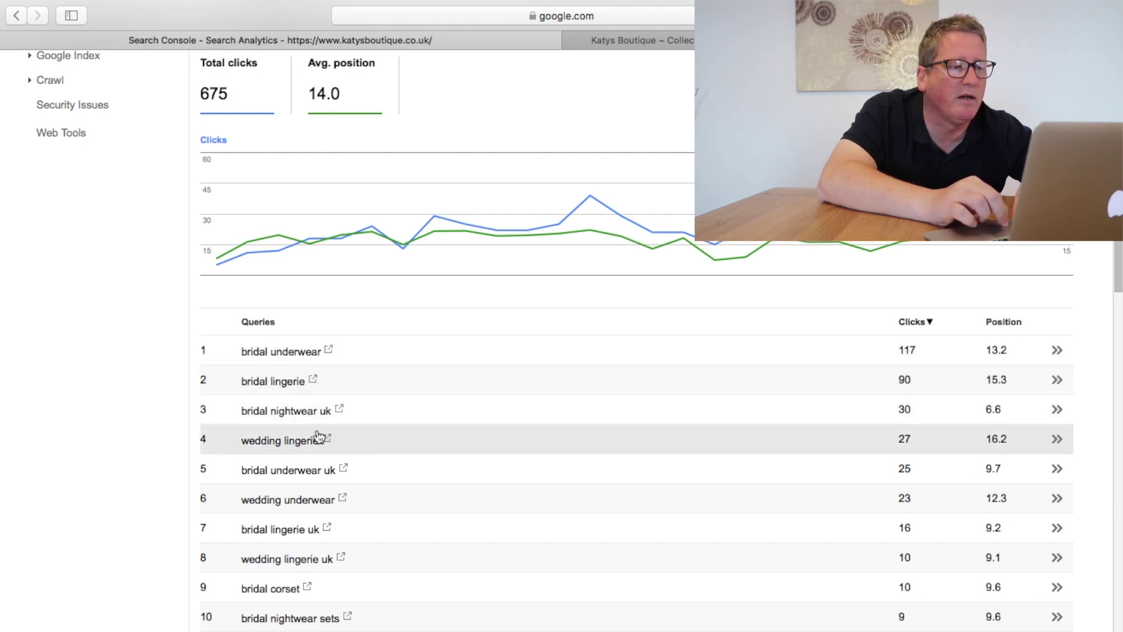
Review the Shopify bridal collection from its listing preview up to its description, and return to the Search Console queries.
{"action": "left_click", "coordinate": [644, 40]}
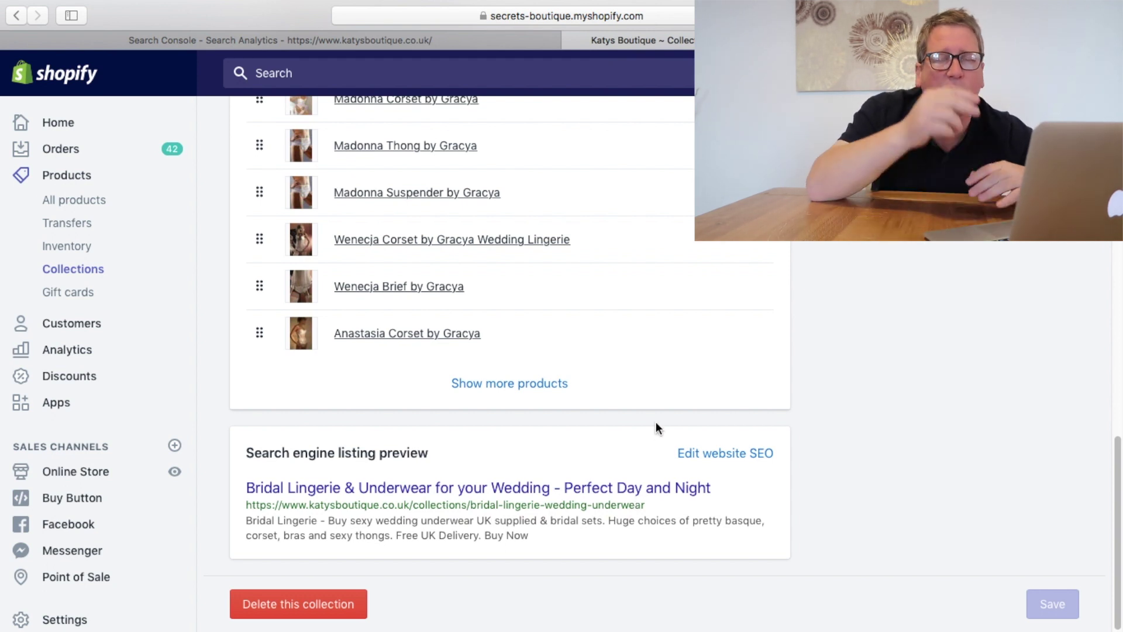
{"action": "scroll", "coordinate": [672, 406], "scroll_direction": "down", "scroll_amount": 1}
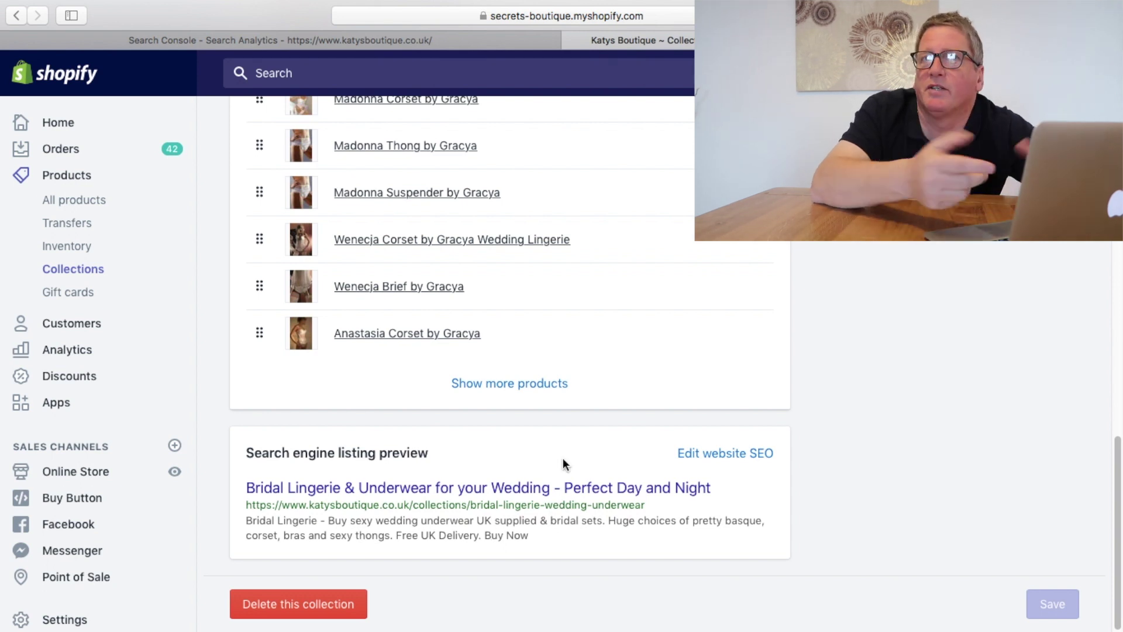
{"action": "scroll", "coordinate": [550, 433], "scroll_direction": "up", "scroll_amount": 15}
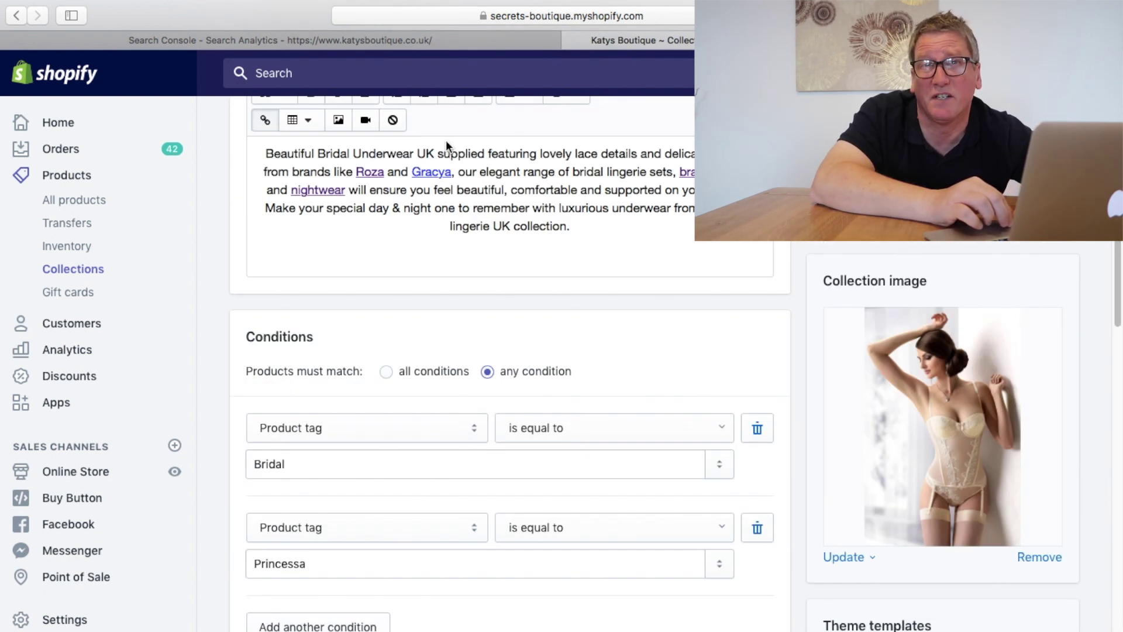
{"action": "left_click", "coordinate": [459, 41]}
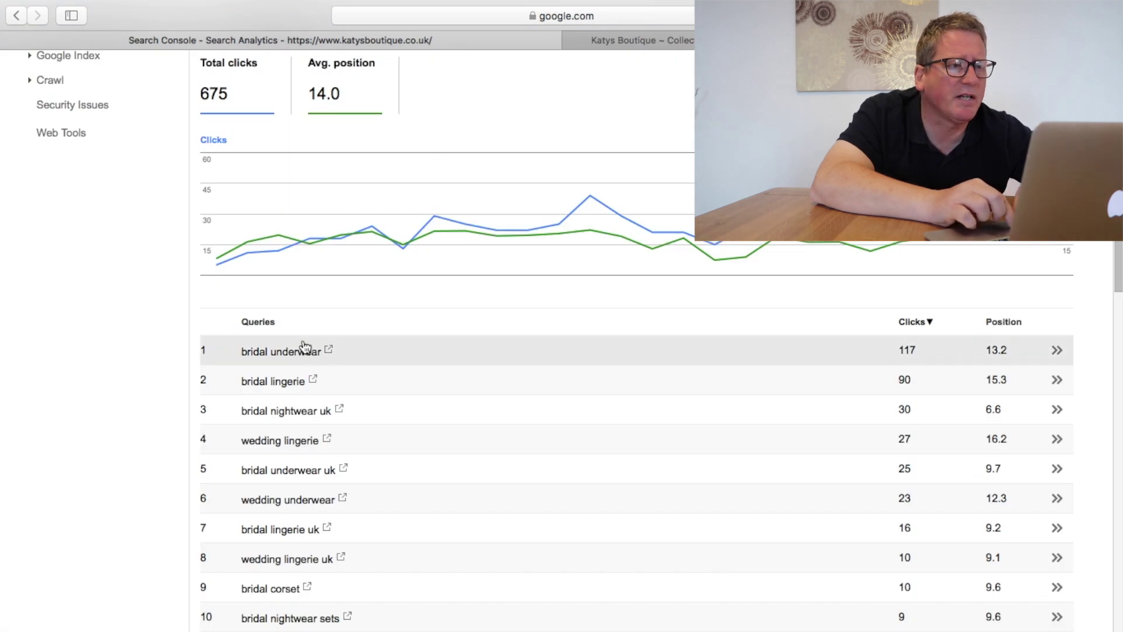
{"action": "scroll", "coordinate": [521, 343], "scroll_direction": "down", "scroll_amount": 1}
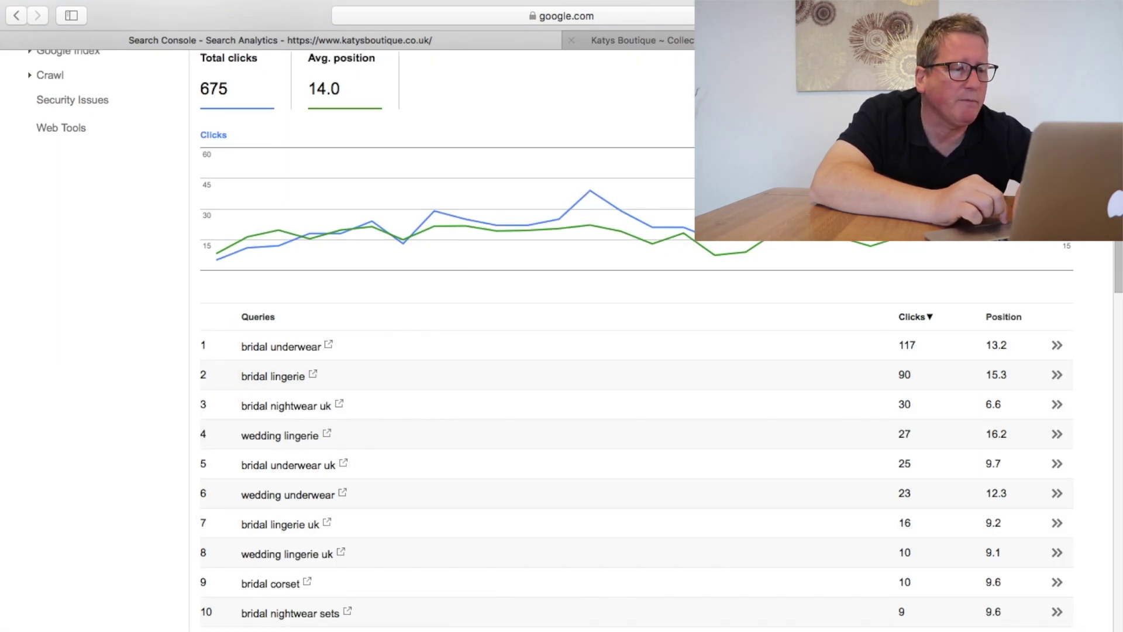
Check the Shopify collection's title against the bridal and wedding queries in Search Console.
{"action": "left_click", "coordinate": [673, 39]}
{"action": "scroll", "coordinate": [580, 215], "scroll_direction": "up", "scroll_amount": 5}
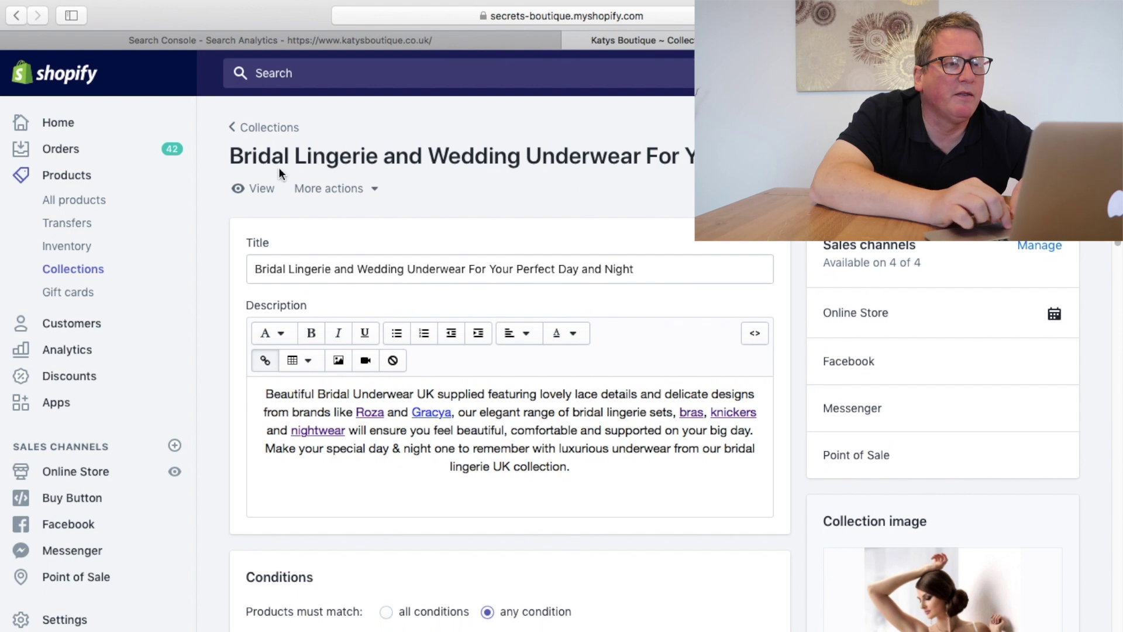
{"action": "left_click", "coordinate": [458, 38]}
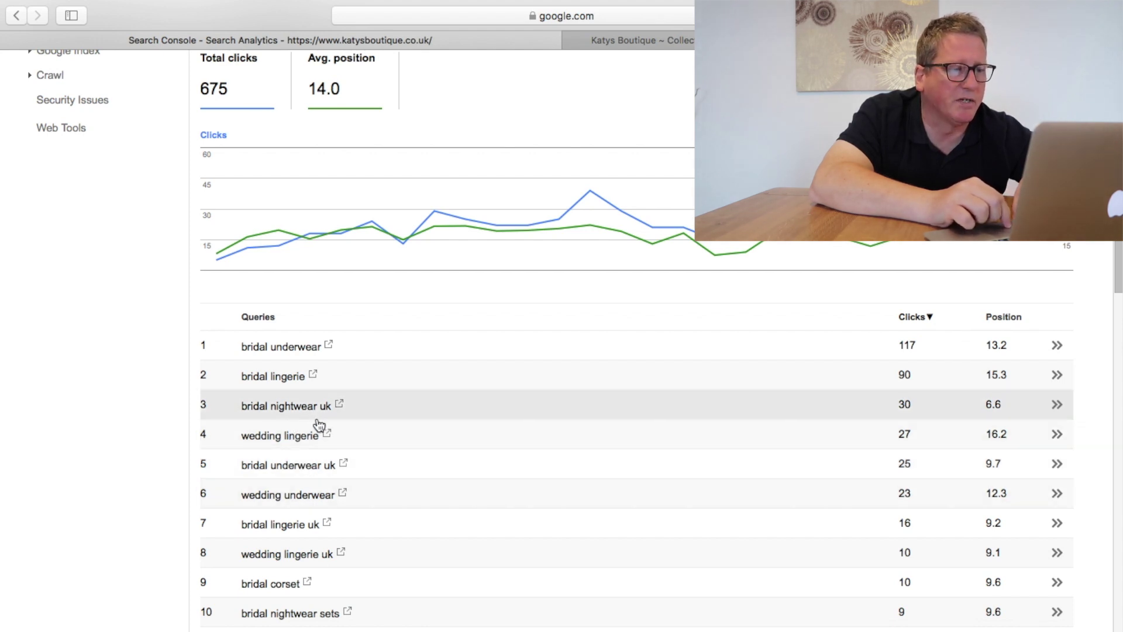
Read the Shopify collection's description text and compare its wording with the Search Console queries.
{"action": "left_click", "coordinate": [643, 40]}
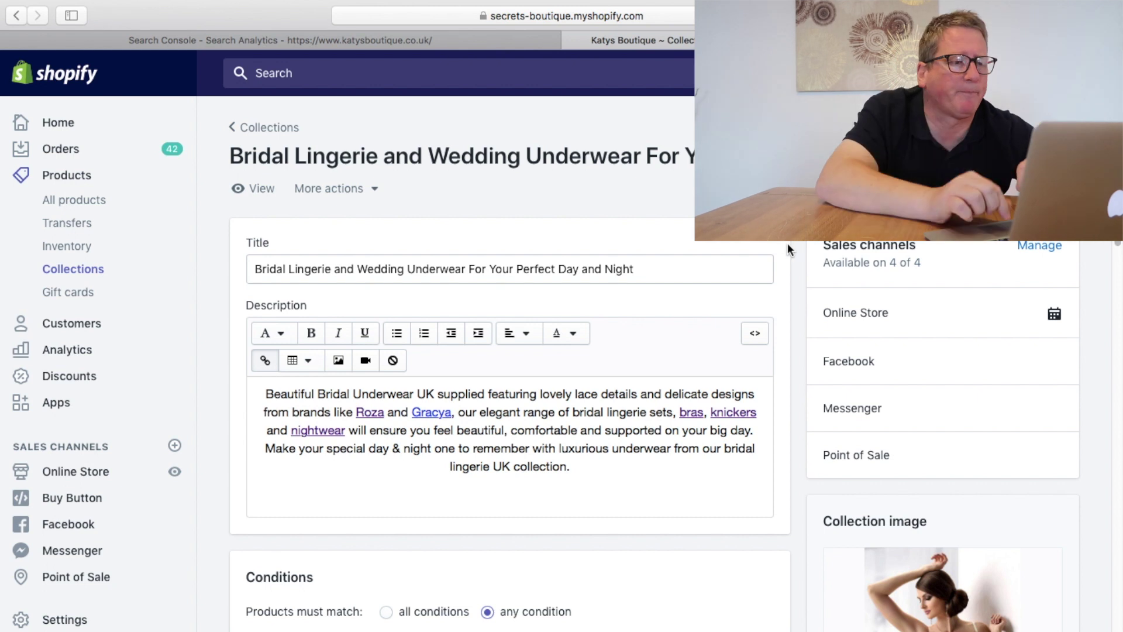
{"action": "scroll", "coordinate": [784, 253], "scroll_direction": "down", "scroll_amount": 2}
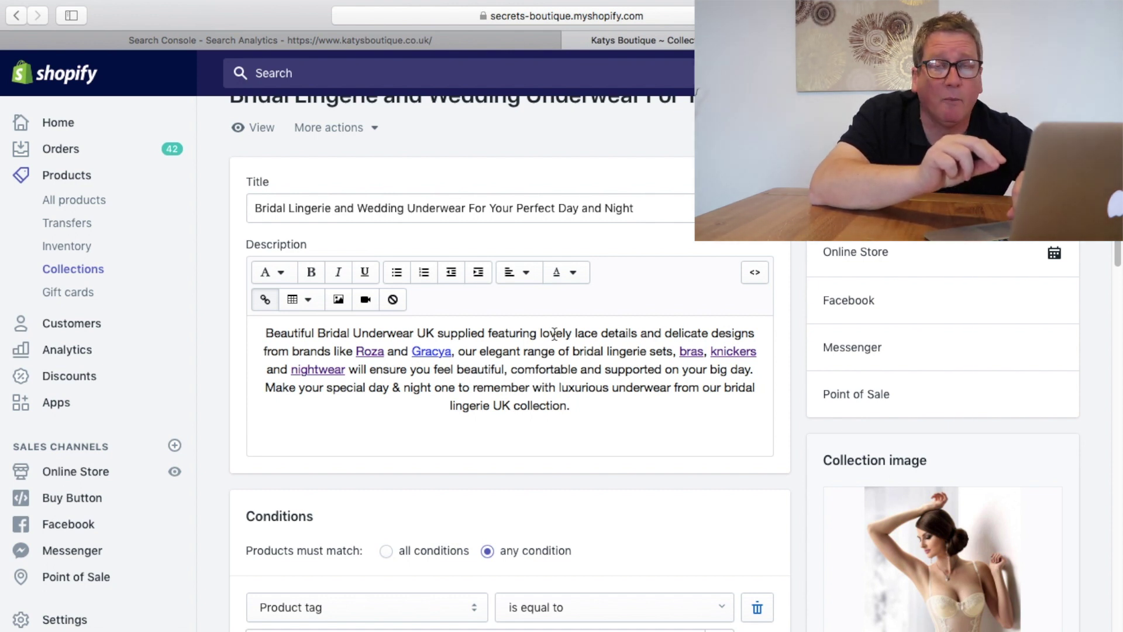
{"action": "scroll", "coordinate": [543, 292], "scroll_direction": "down", "scroll_amount": 1}
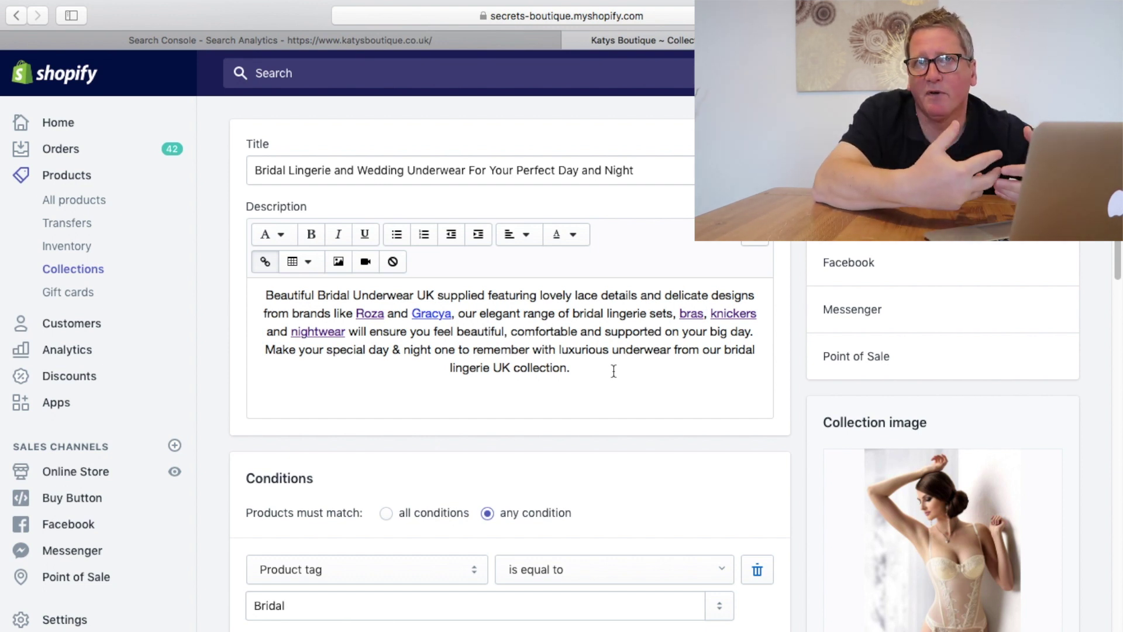
{"action": "left_click", "coordinate": [450, 39]}
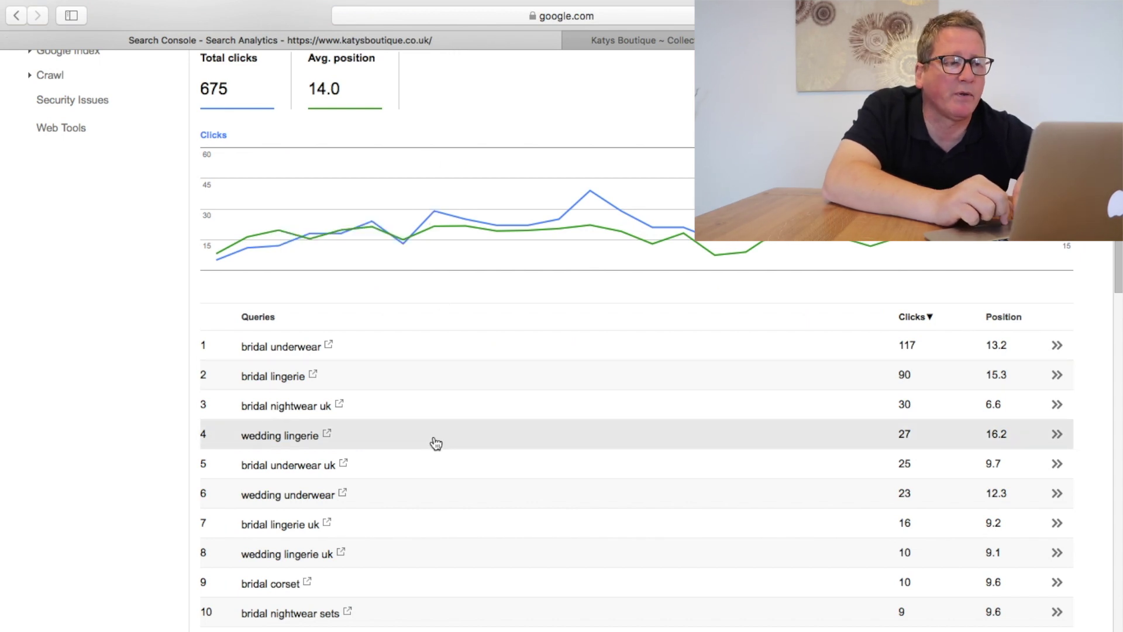
Inspect the link address and link title of "knickers" in the Shopify collection description, and close the link settings without changes.
{"action": "left_click", "coordinate": [621, 39]}
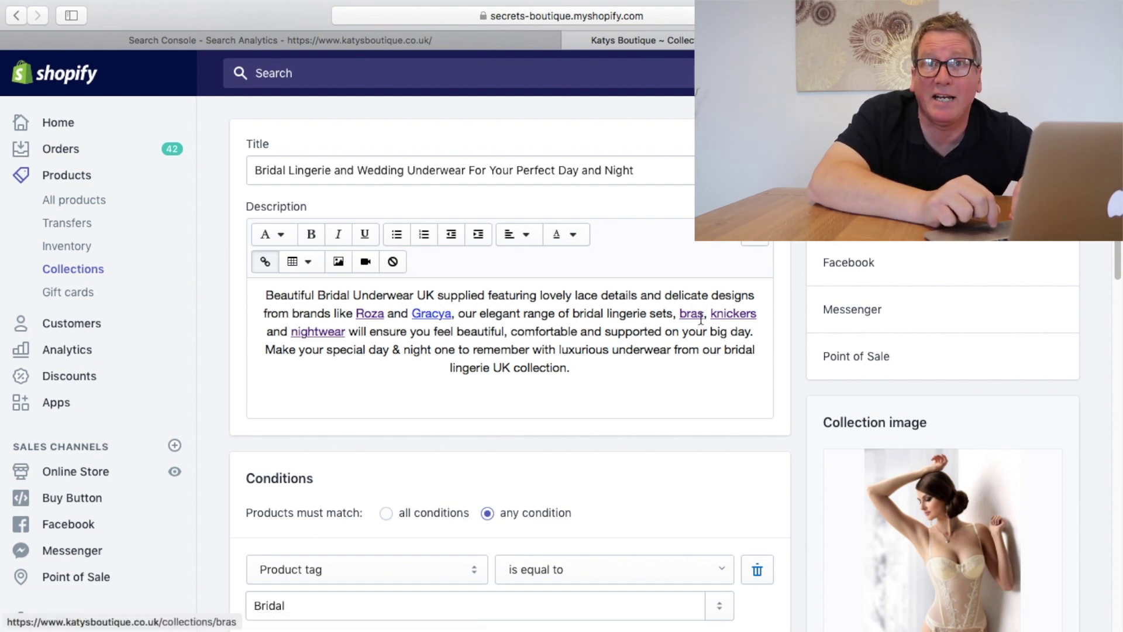
{"action": "mouse_move", "coordinate": [701, 319]}
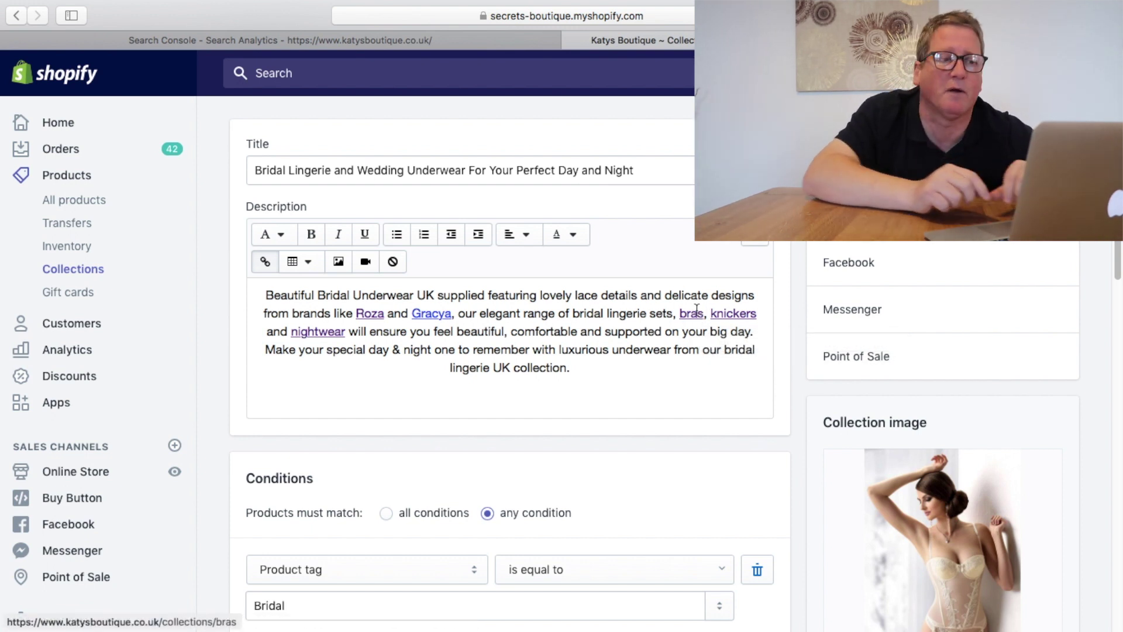
{"action": "left_click", "coordinate": [730, 314]}
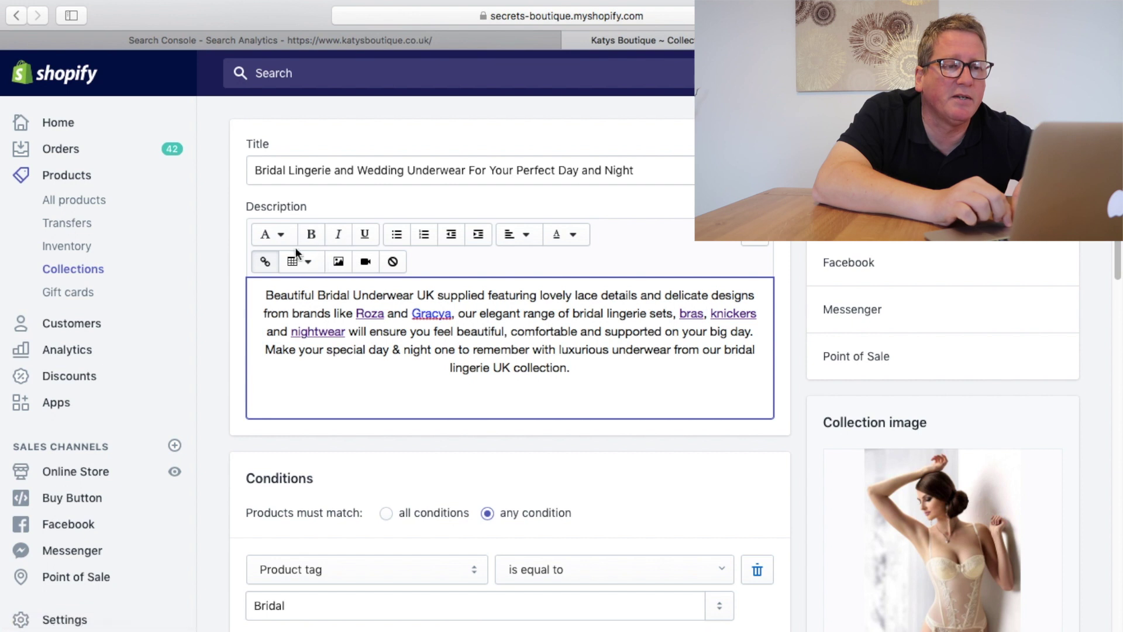
{"action": "left_click", "coordinate": [265, 262]}
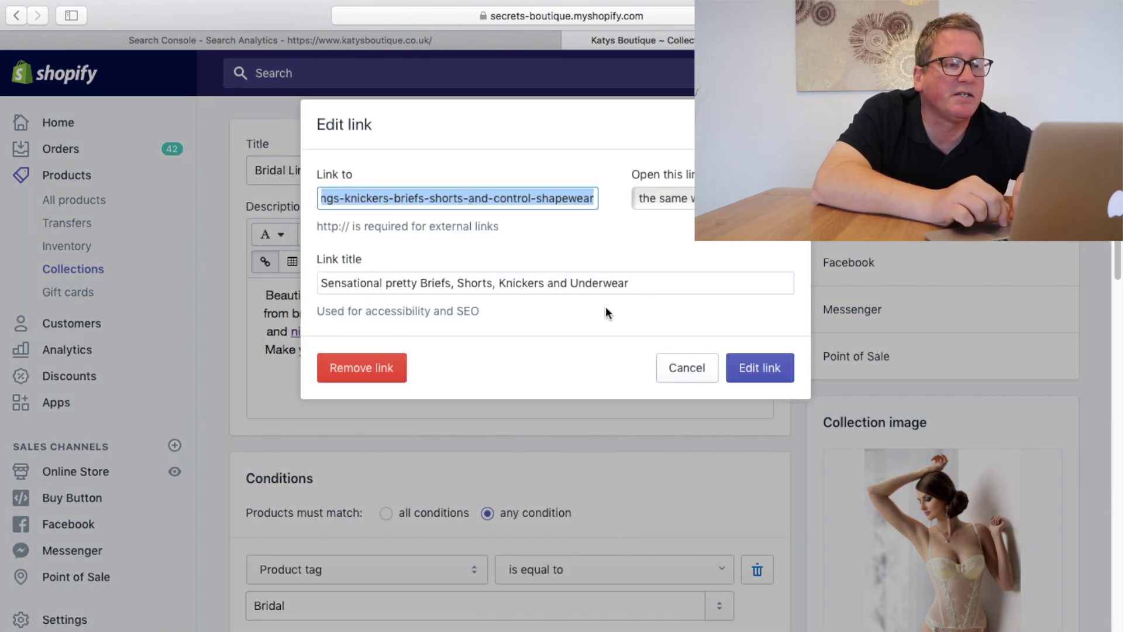
{"action": "left_click", "coordinate": [678, 369]}
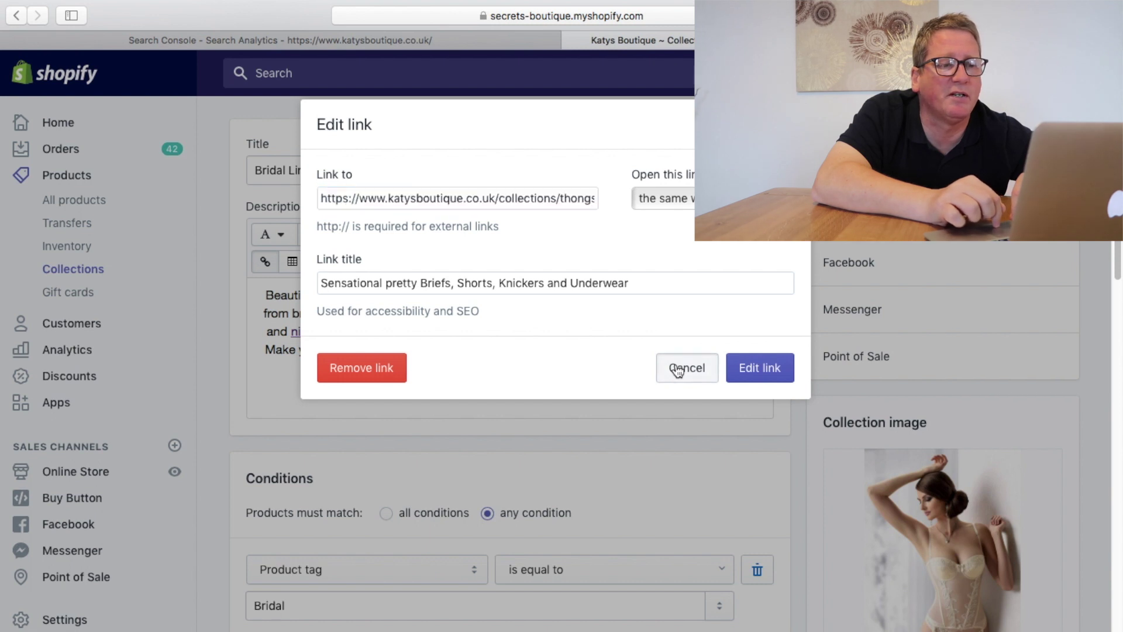
Inspect the link address and link title of "nightwear" in the collection description, and close the link settings without changes.
{"action": "left_click", "coordinate": [320, 329]}
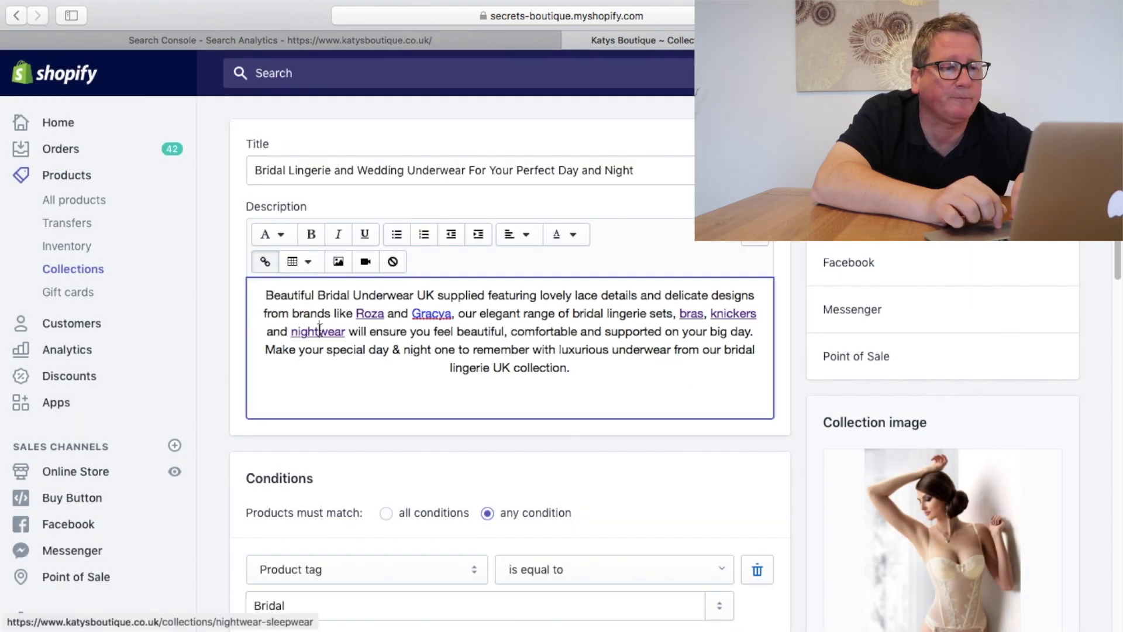
{"action": "left_click", "coordinate": [265, 264]}
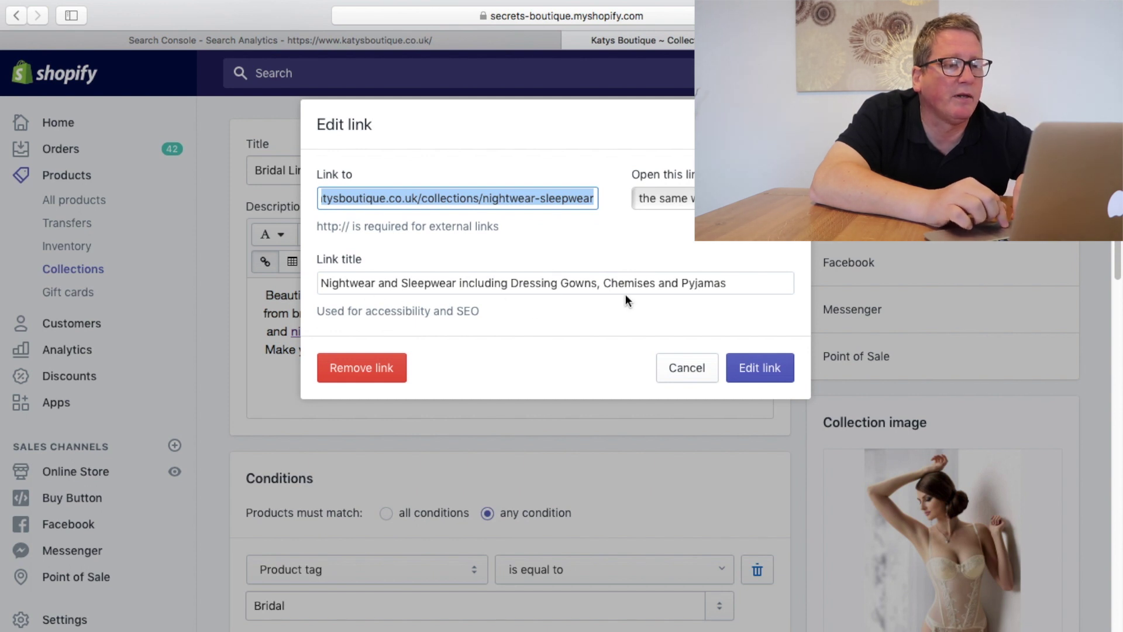
{"action": "left_click", "coordinate": [680, 375]}
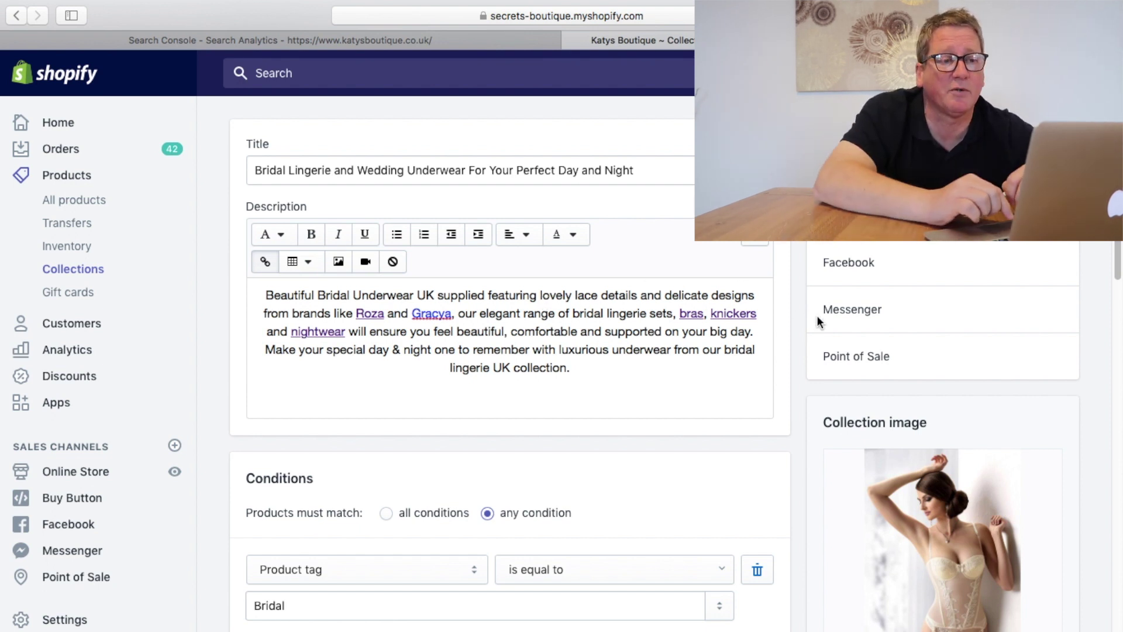
Open the alt text settings of the bridal collection's image.
{"action": "scroll", "coordinate": [818, 321], "scroll_direction": "down", "scroll_amount": 1}
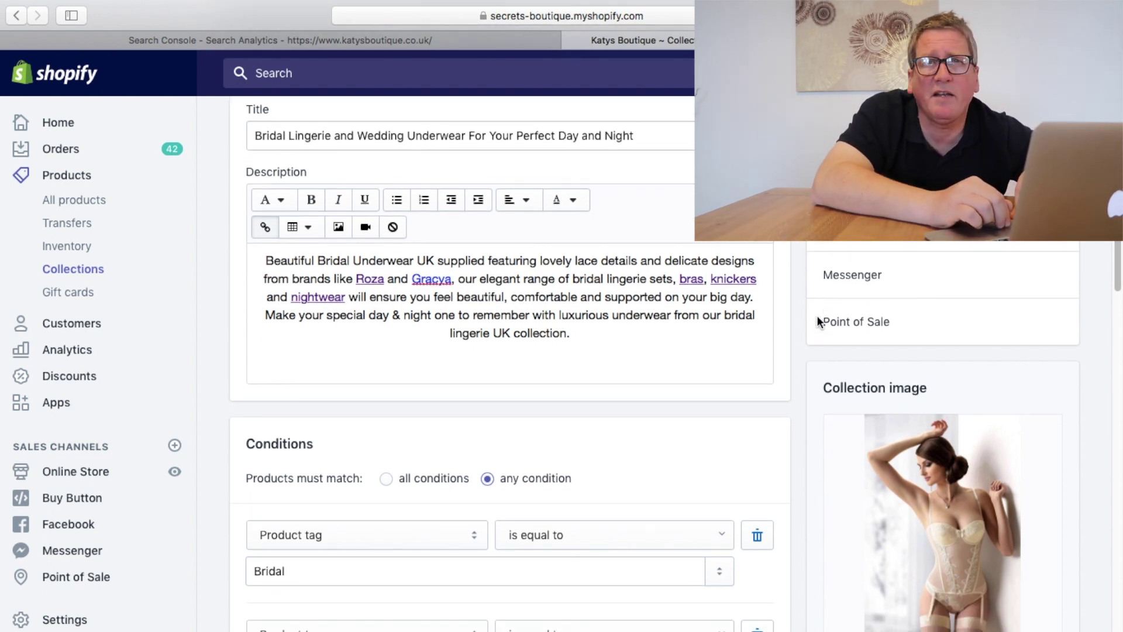
{"action": "scroll", "coordinate": [817, 316], "scroll_direction": "down", "scroll_amount": 6}
{"action": "scroll", "coordinate": [817, 321], "scroll_direction": "up", "scroll_amount": 2}
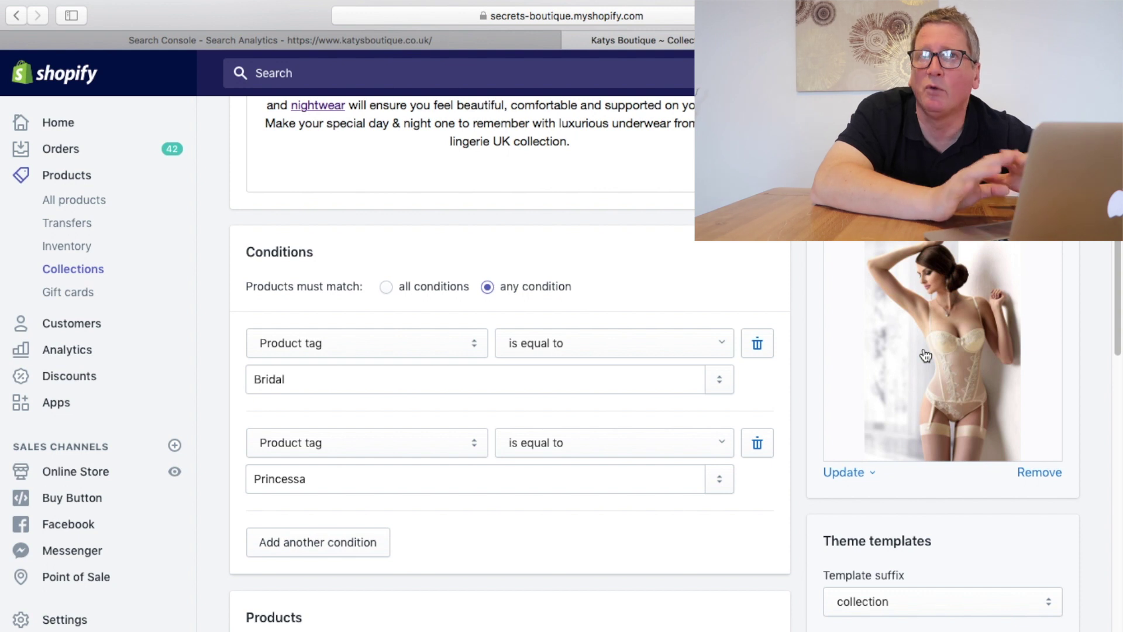
{"action": "scroll", "coordinate": [926, 356], "scroll_direction": "down", "scroll_amount": 5}
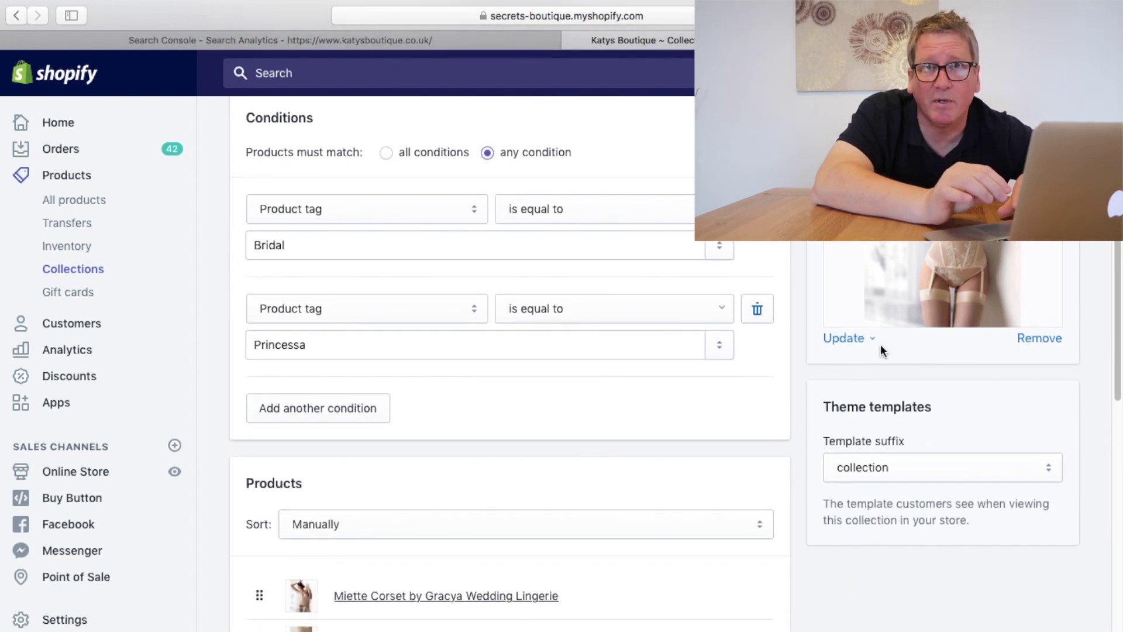
{"action": "left_click", "coordinate": [870, 342]}
{"action": "left_click", "coordinate": [842, 403]}
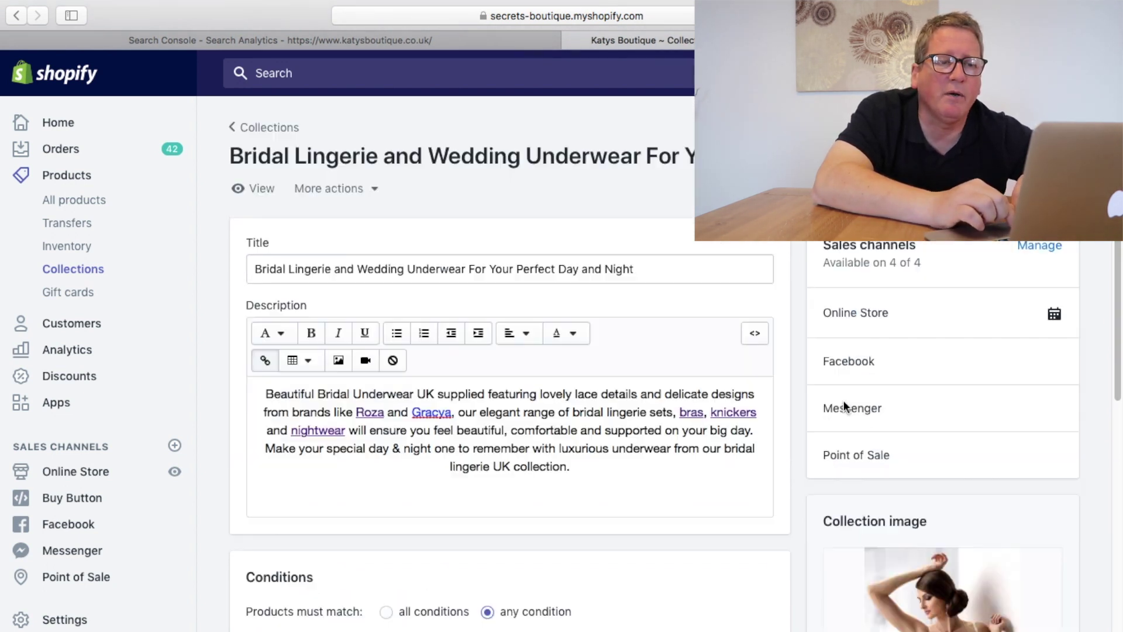
Read the collection image's alt text through to its end, starting with the brand name, and close the image settings without changes.
{"action": "left_click", "coordinate": [646, 280]}
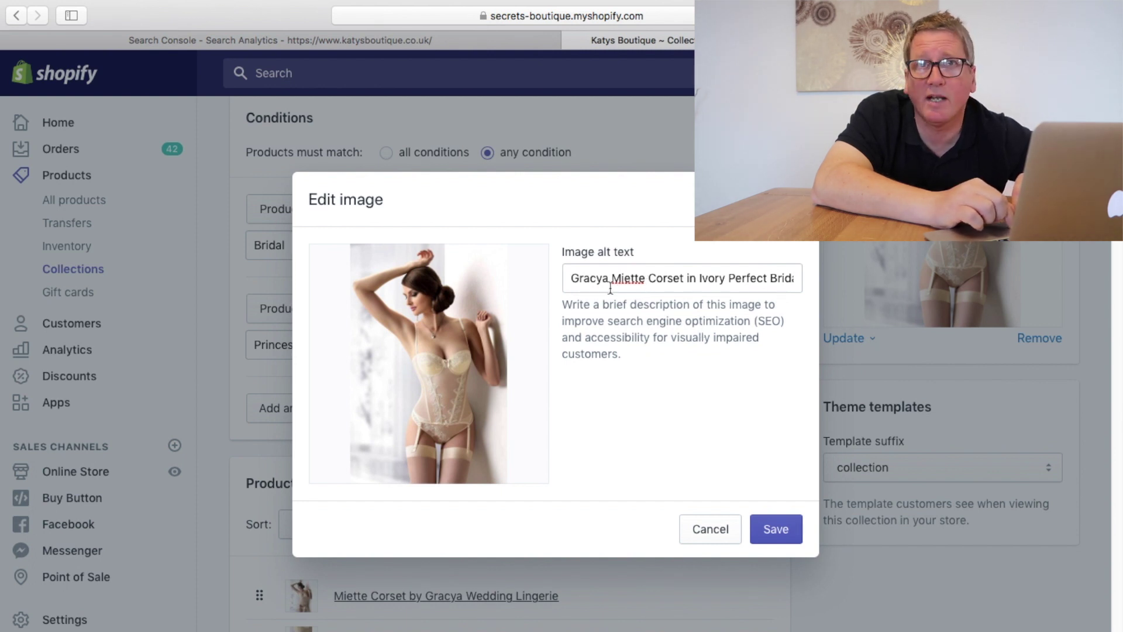
{"action": "left_click_drag", "start_coordinate": [572, 281], "coordinate": [610, 282]}
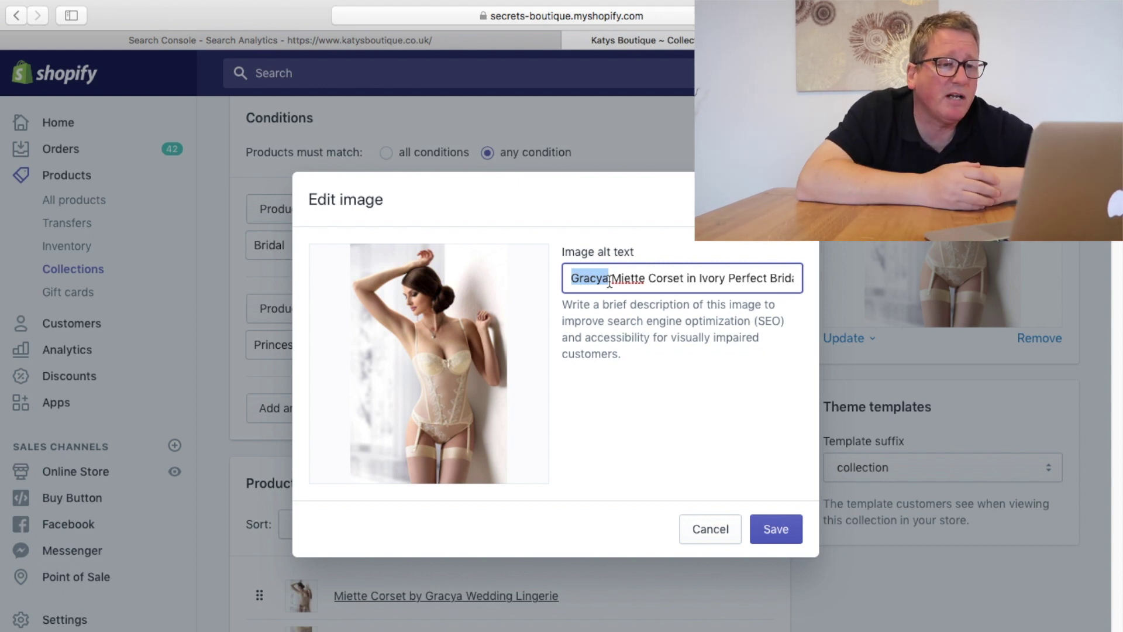
{"action": "left_click", "coordinate": [698, 280]}
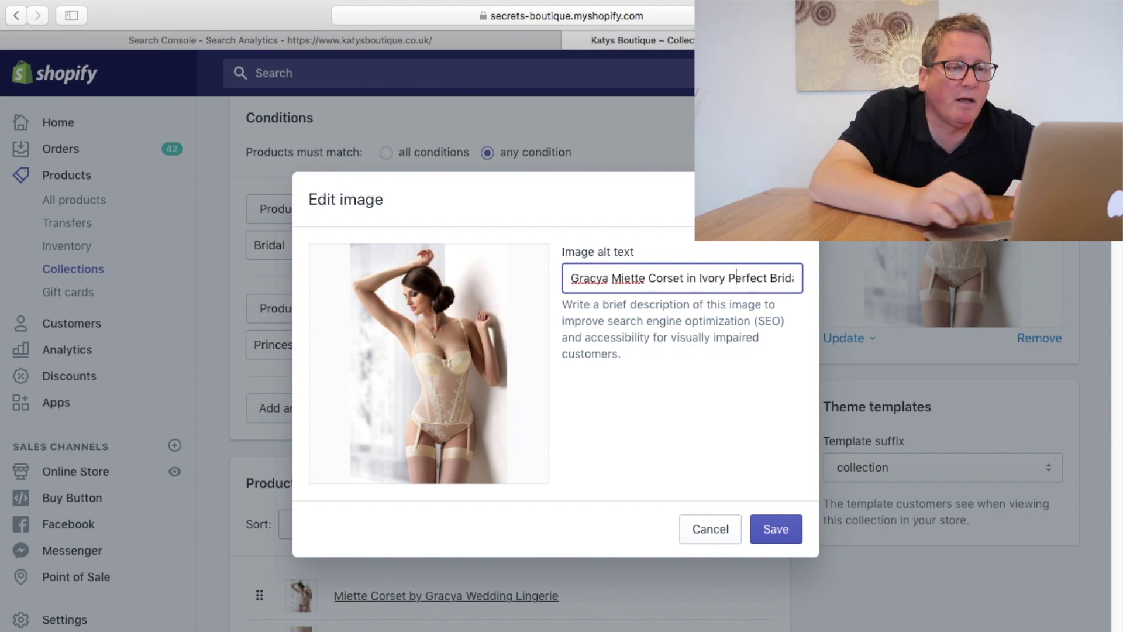
{"action": "scroll", "coordinate": [787, 277], "scroll_direction": "right", "scroll_amount": 3}
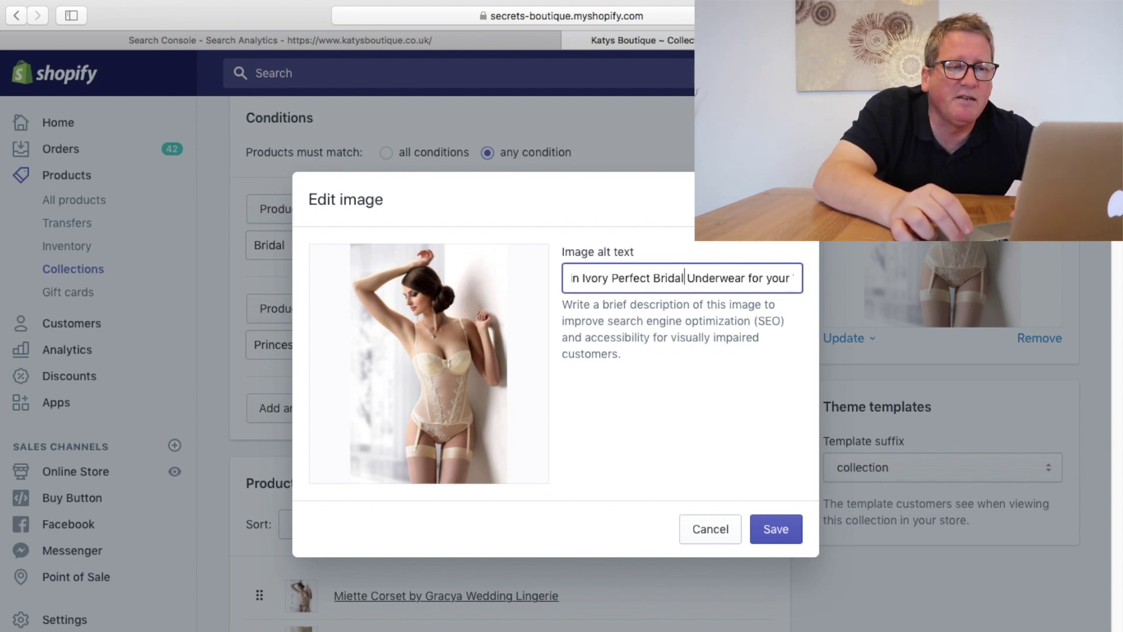
{"action": "scroll", "coordinate": [764, 278], "scroll_direction": "right", "scroll_amount": 2}
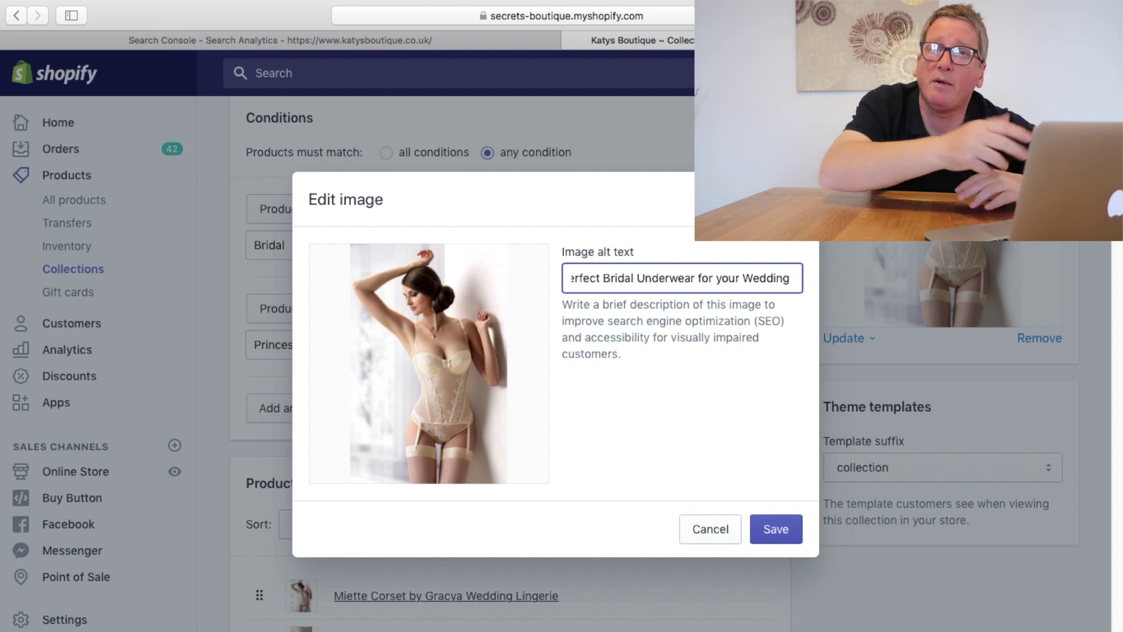
{"action": "left_click", "coordinate": [719, 530]}
View the bridal collection in the online store and examine its products, page links and the description below them.
{"action": "scroll", "coordinate": [679, 157], "scroll_direction": "up", "scroll_amount": 1}
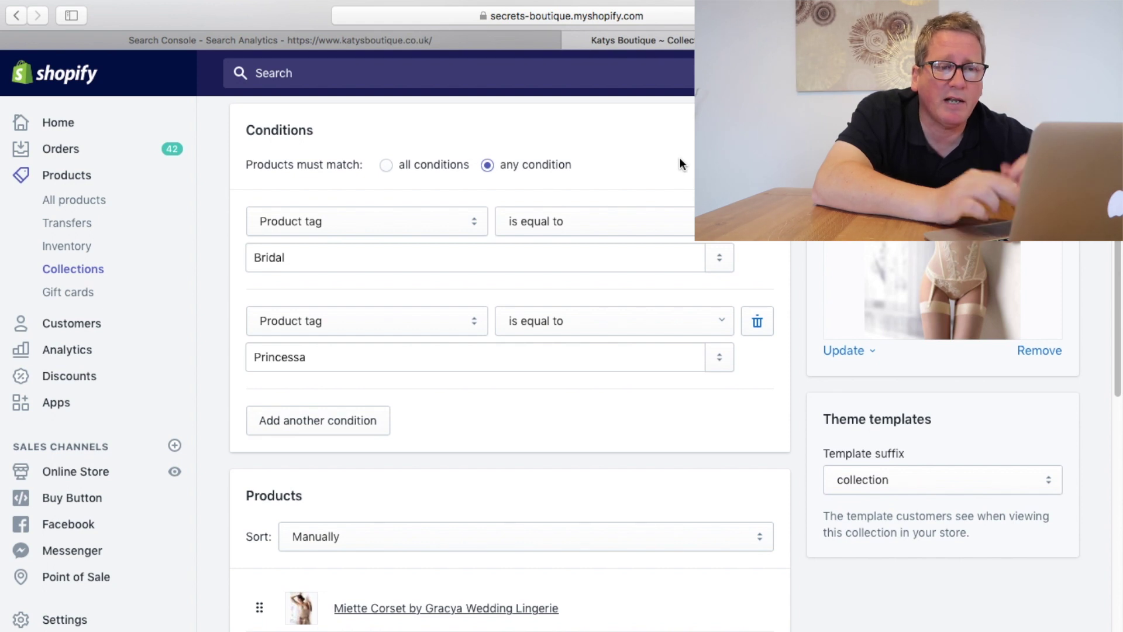
{"action": "scroll", "coordinate": [680, 157], "scroll_direction": "up", "scroll_amount": 10}
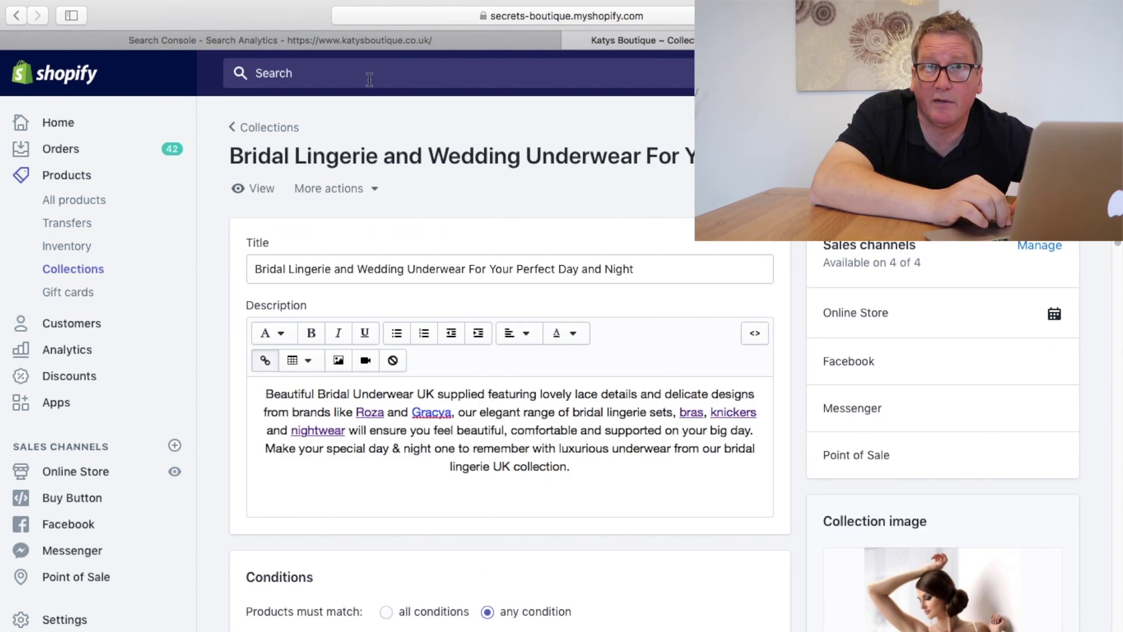
{"action": "left_click", "coordinate": [257, 188]}
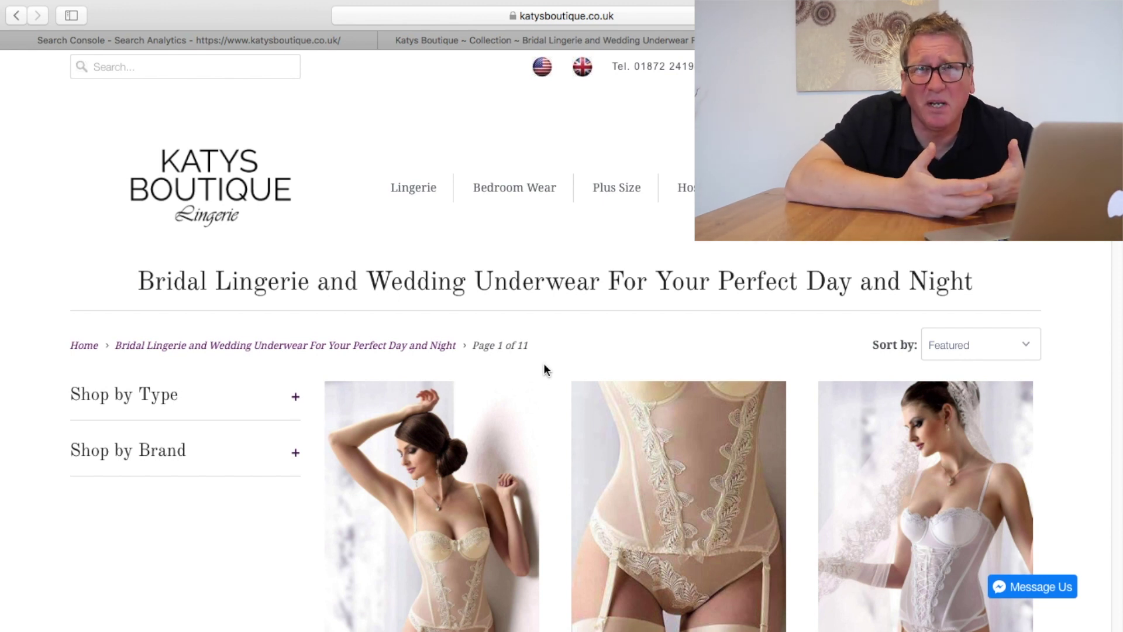
{"action": "scroll", "coordinate": [544, 373], "scroll_direction": "down", "scroll_amount": 6}
{"action": "scroll", "coordinate": [549, 365], "scroll_direction": "down", "scroll_amount": 20}
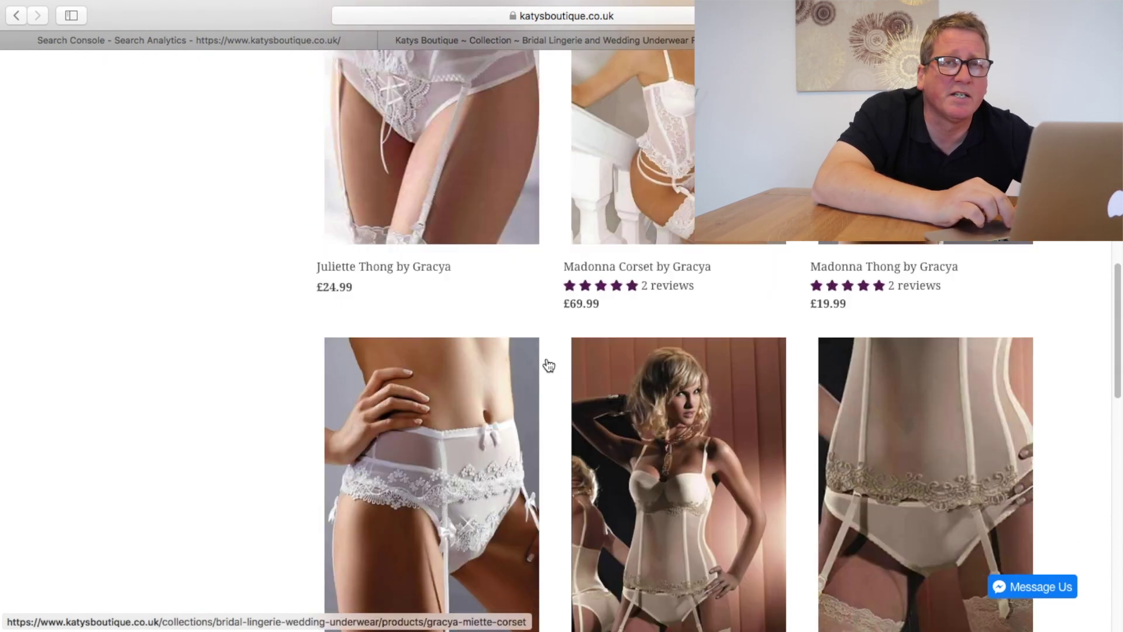
{"action": "scroll", "coordinate": [549, 365], "scroll_direction": "down", "scroll_amount": 1}
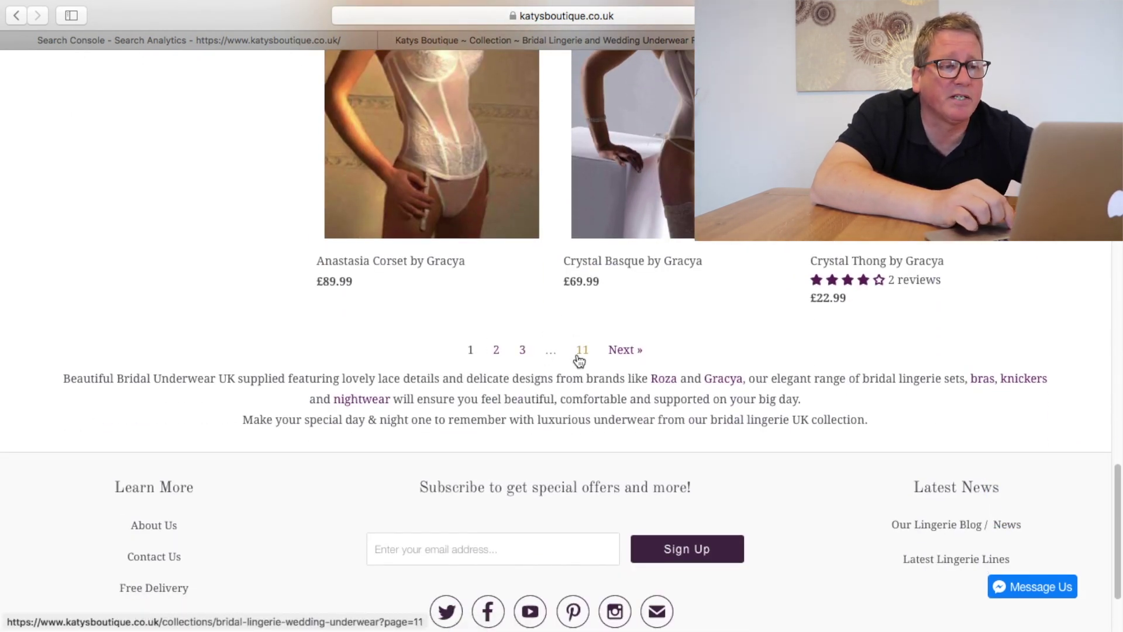
{"action": "left_click", "coordinate": [496, 351]}
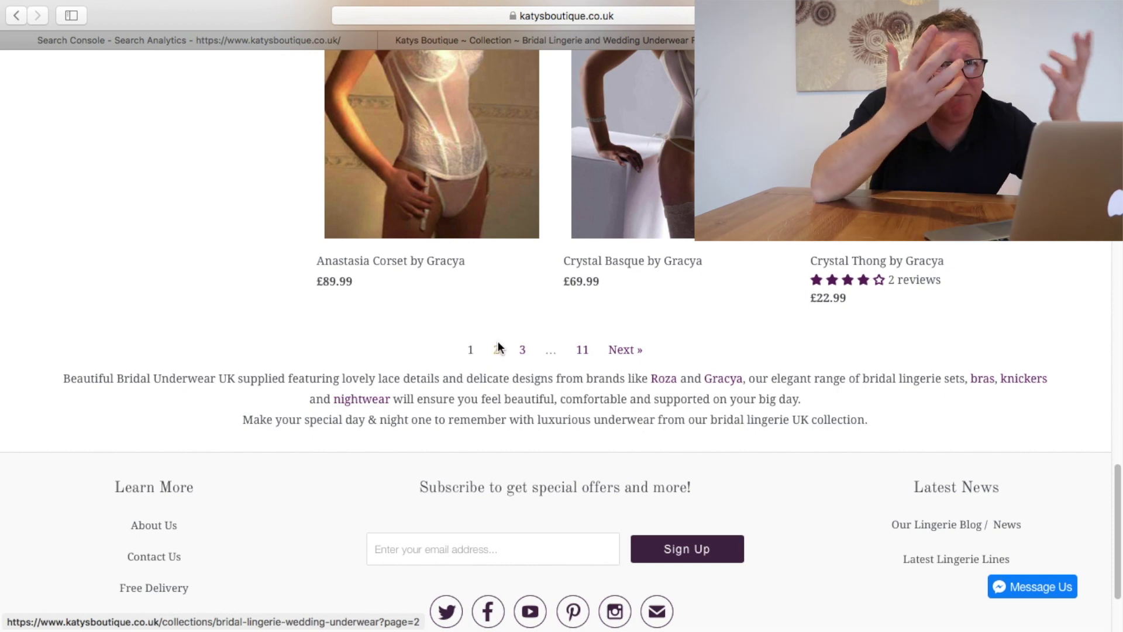
Check the live description's placement below the products, follow its "knickers" link, and return to the bridal collection.
{"action": "scroll", "coordinate": [498, 342], "scroll_direction": "up", "scroll_amount": 15}
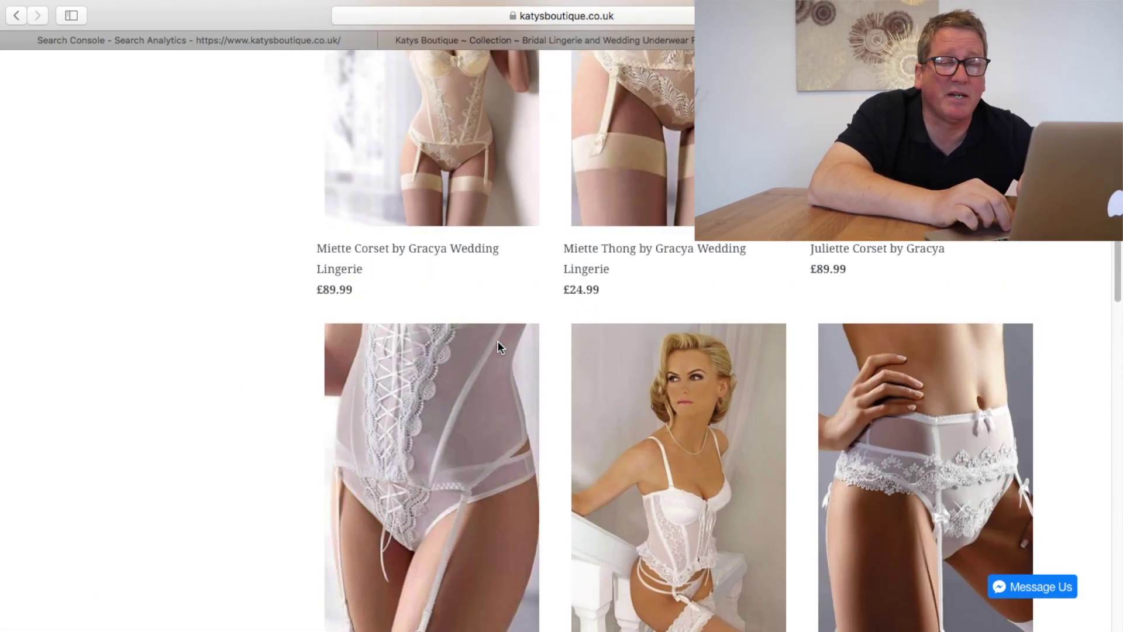
{"action": "scroll", "coordinate": [497, 342], "scroll_direction": "down", "scroll_amount": 10}
{"action": "scroll", "coordinate": [498, 342], "scroll_direction": "down", "scroll_amount": 15}
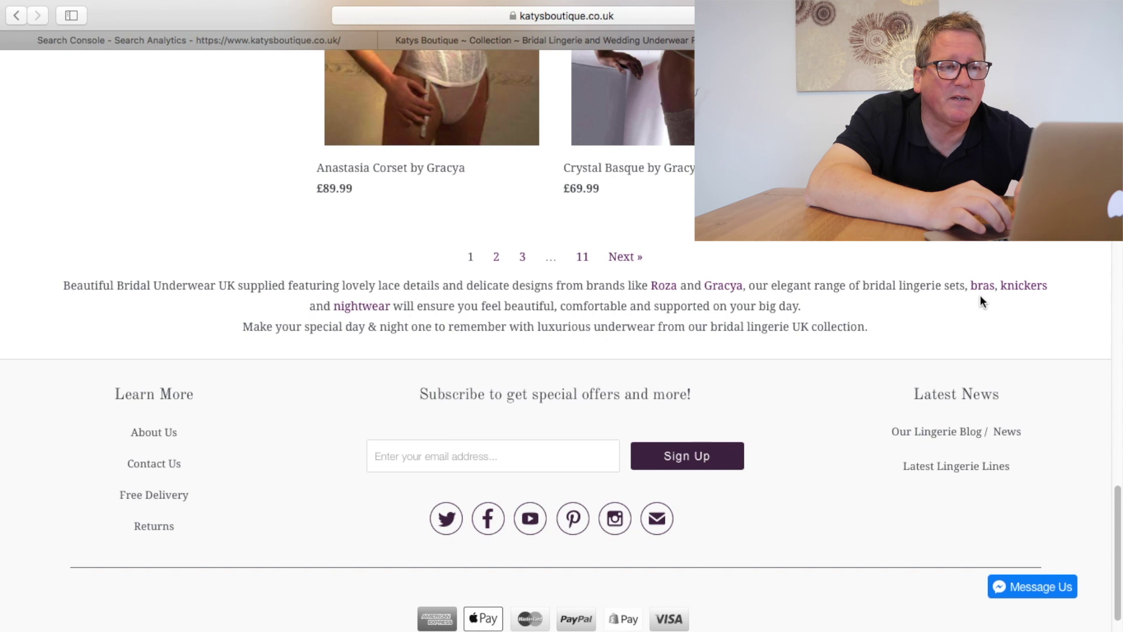
{"action": "left_click", "coordinate": [1021, 289]}
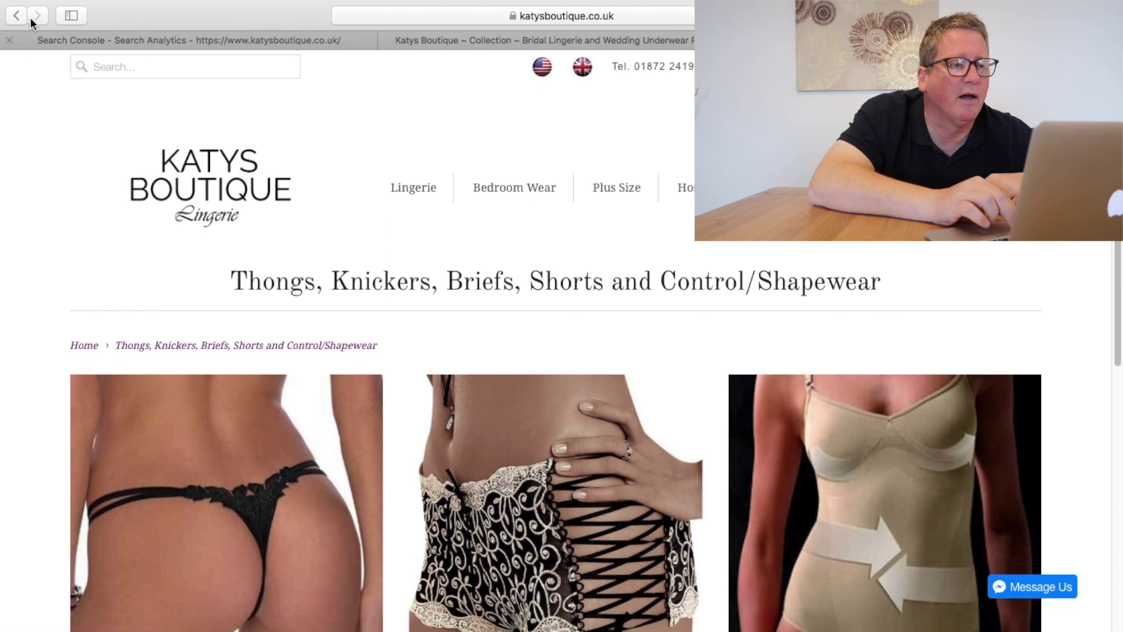
{"action": "left_click", "coordinate": [21, 16]}
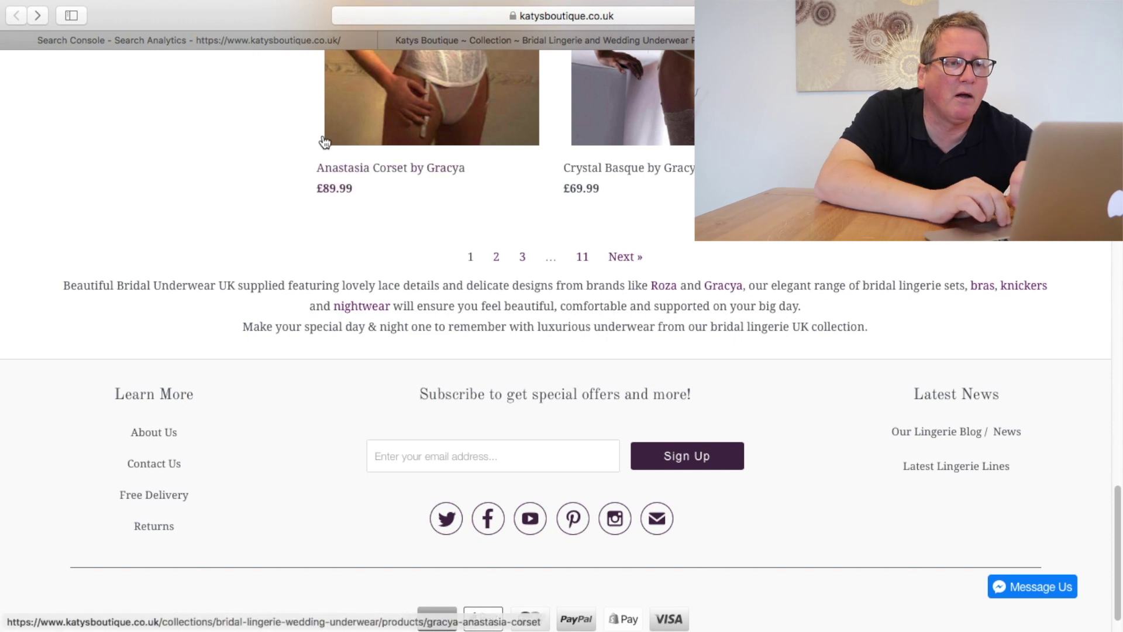
Review the product names in the live bridal collection, from the Miette Corset down to the Wenecja products.
{"action": "scroll", "coordinate": [325, 142], "scroll_direction": "up", "scroll_amount": 10}
{"action": "scroll", "coordinate": [324, 142], "scroll_direction": "up", "scroll_amount": 10}
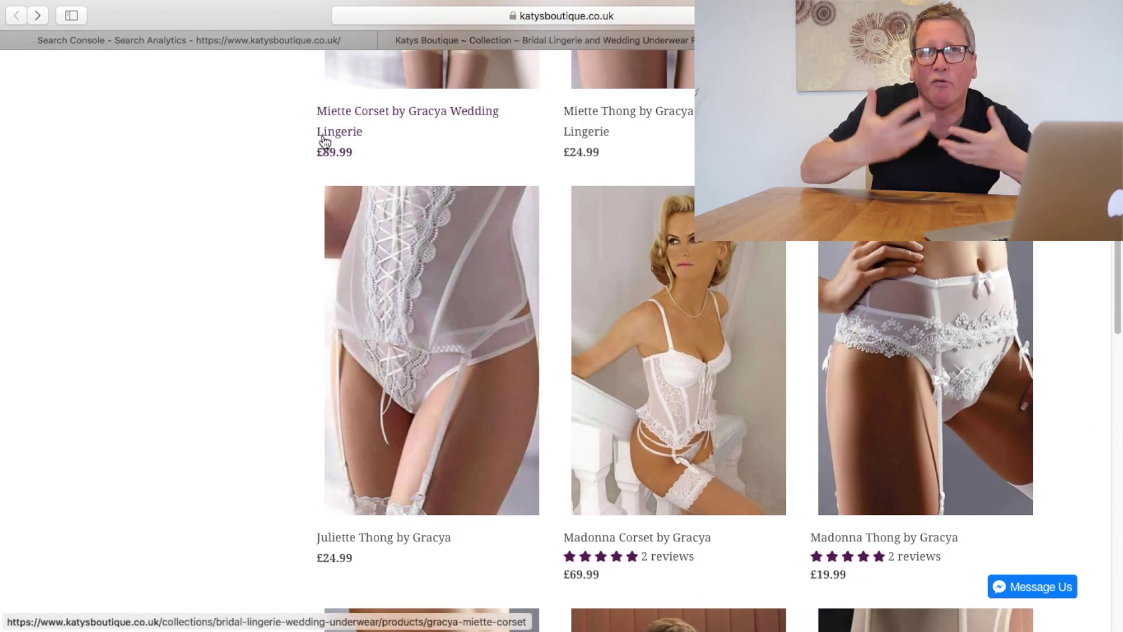
{"action": "scroll", "coordinate": [325, 142], "scroll_direction": "up", "scroll_amount": 5}
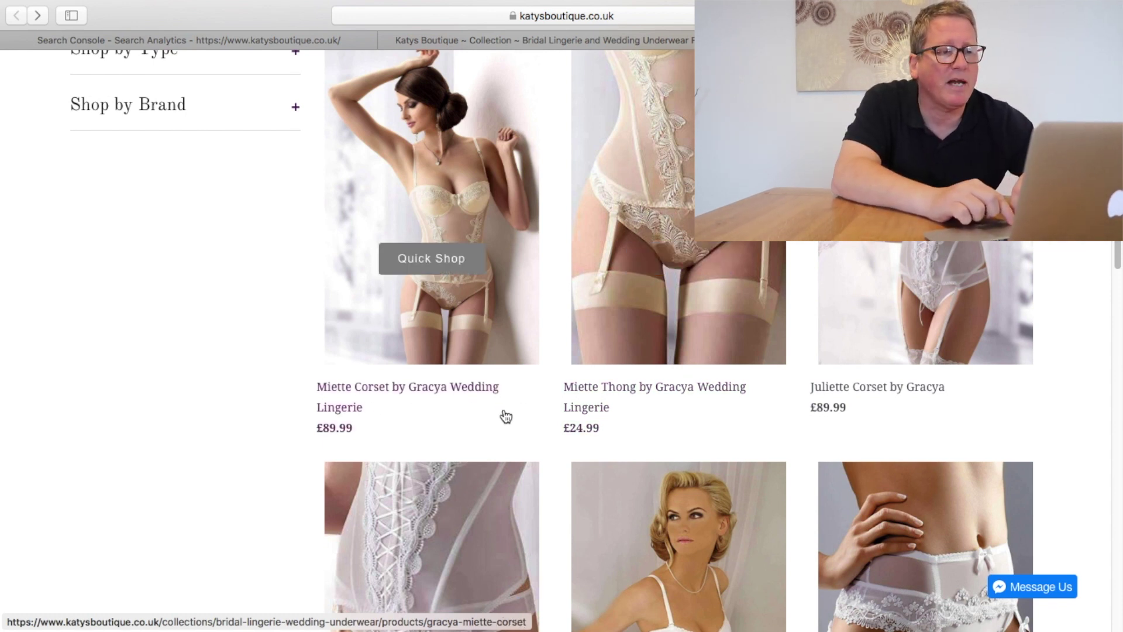
{"action": "scroll", "coordinate": [699, 404], "scroll_direction": "down", "scroll_amount": 7}
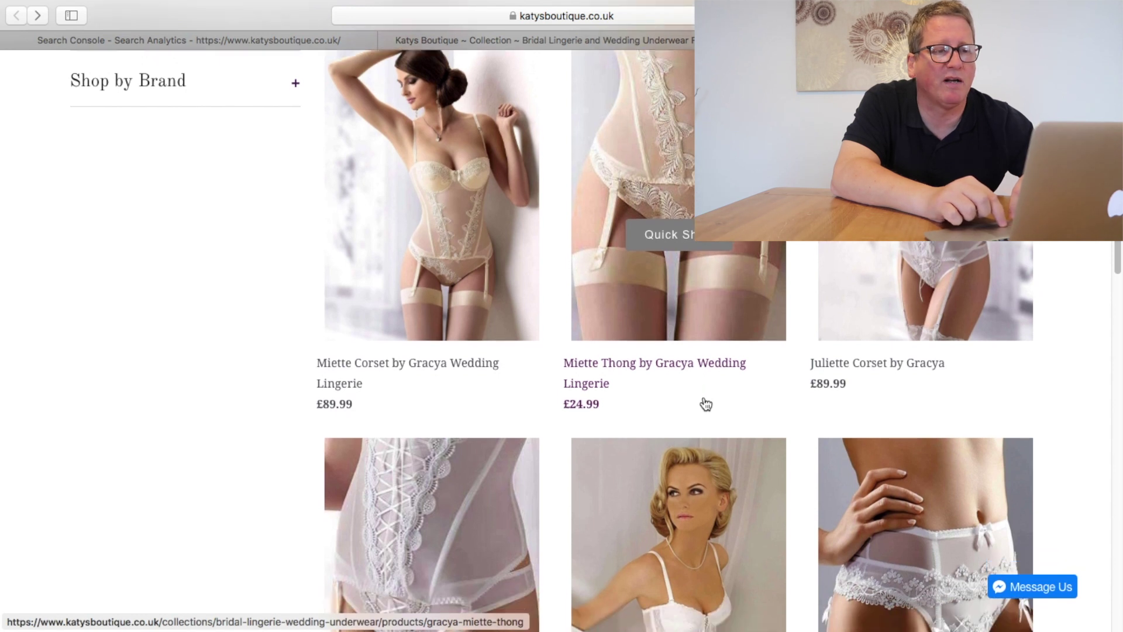
{"action": "scroll", "coordinate": [705, 404], "scroll_direction": "down", "scroll_amount": 7}
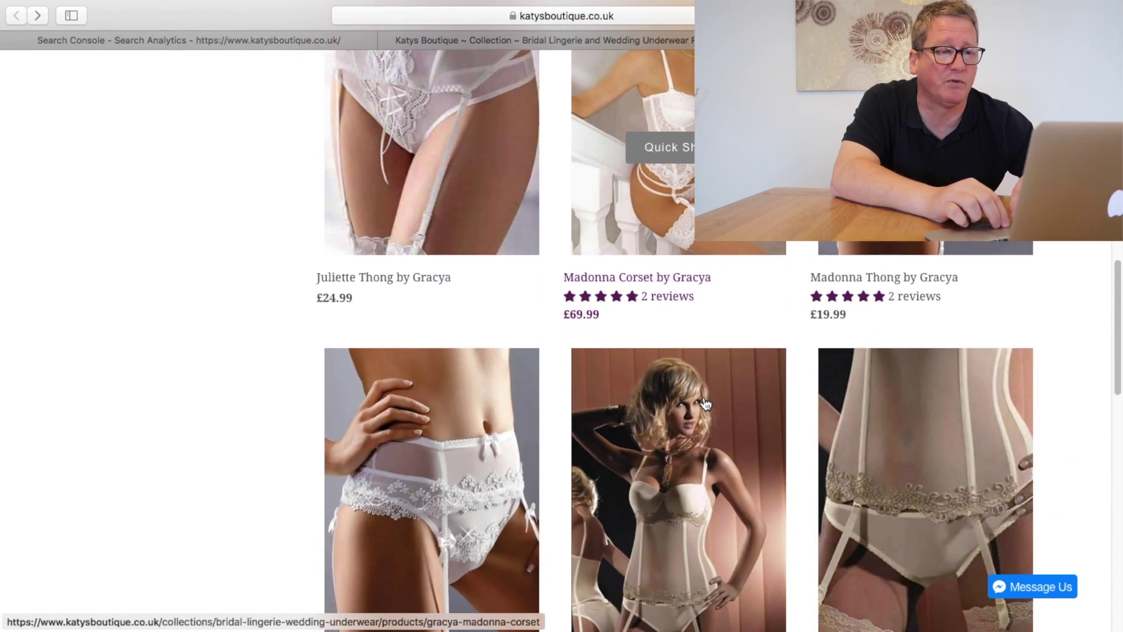
{"action": "scroll", "coordinate": [706, 405], "scroll_direction": "down", "scroll_amount": 2}
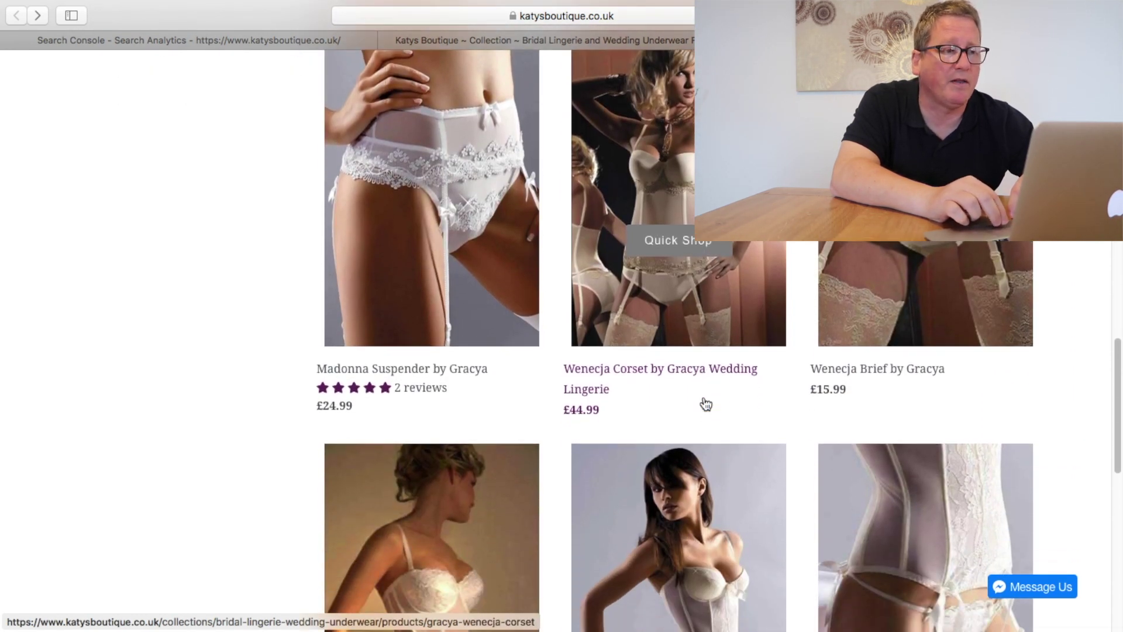